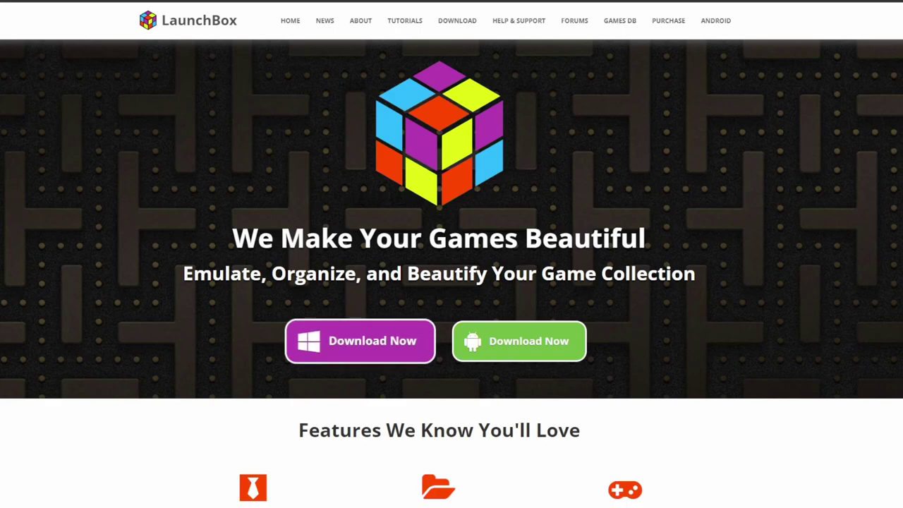
Step: Download the Windows version of LaunchBox
{"action": "left_click", "coordinate": [344, 343]}
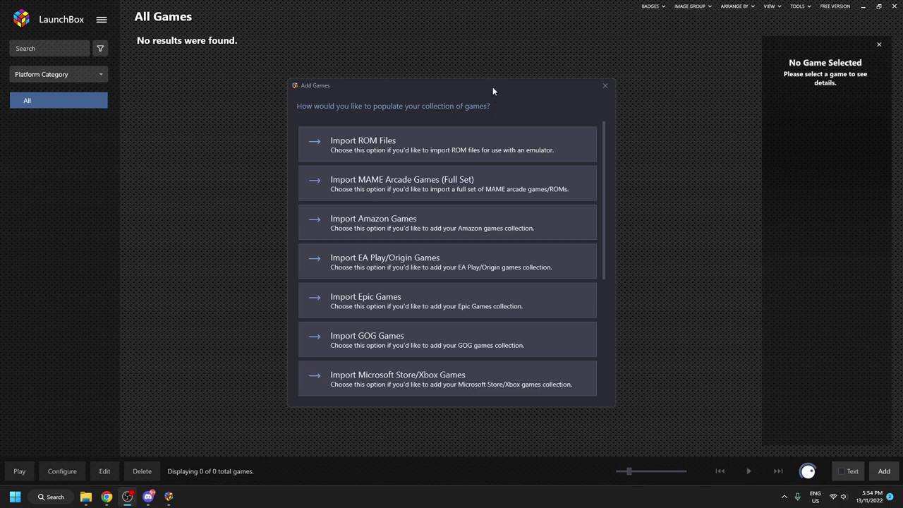
Step: Start a ROM file import and proceed to the selection of files to import
{"action": "mouse_move", "coordinate": [494, 92]}
{"action": "left_mouse_down"}
{"action": "mouse_move", "coordinate": [481, 85]}
{"action": "mouse_move", "coordinate": [491, 89]}
{"action": "left_mouse_up"}
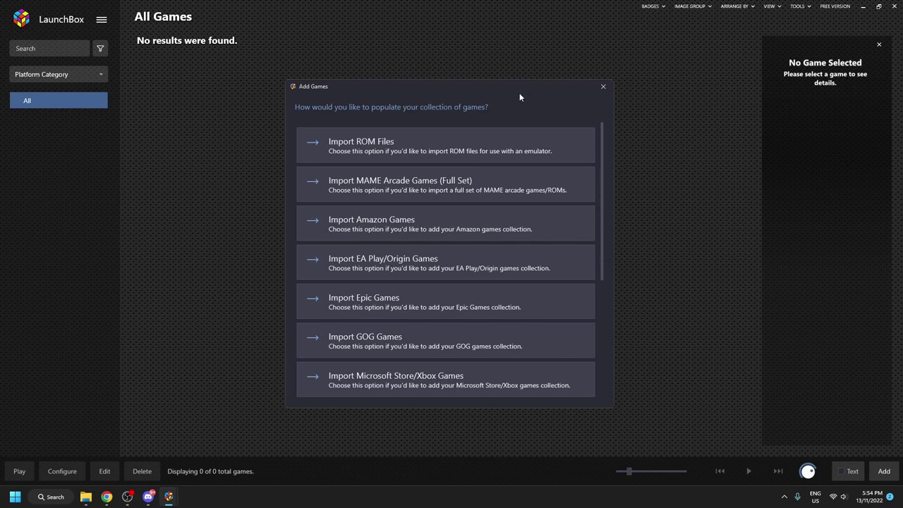
{"action": "left_click_drag", "start_coordinate": [529, 87], "coordinate": [511, 87]}
{"action": "left_click", "coordinate": [540, 137]}
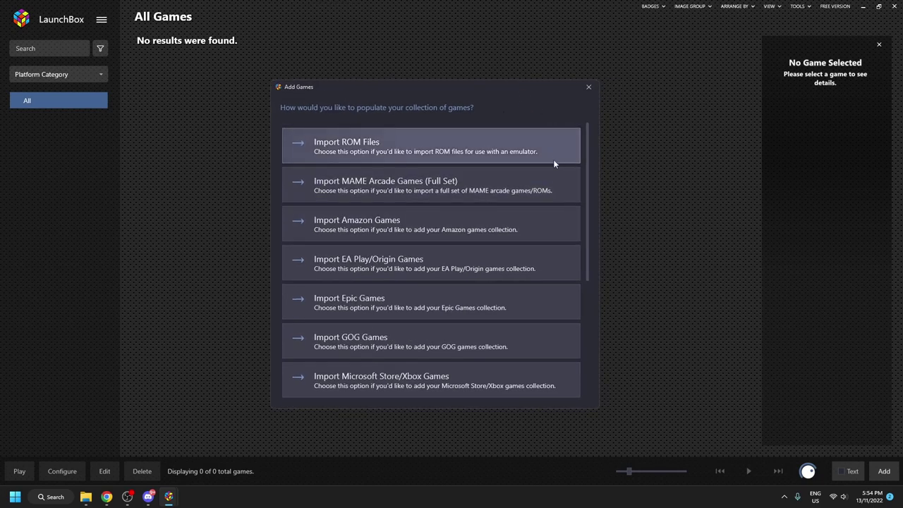
{"action": "left_click", "coordinate": [453, 149]}
{"action": "left_click", "coordinate": [570, 367]}
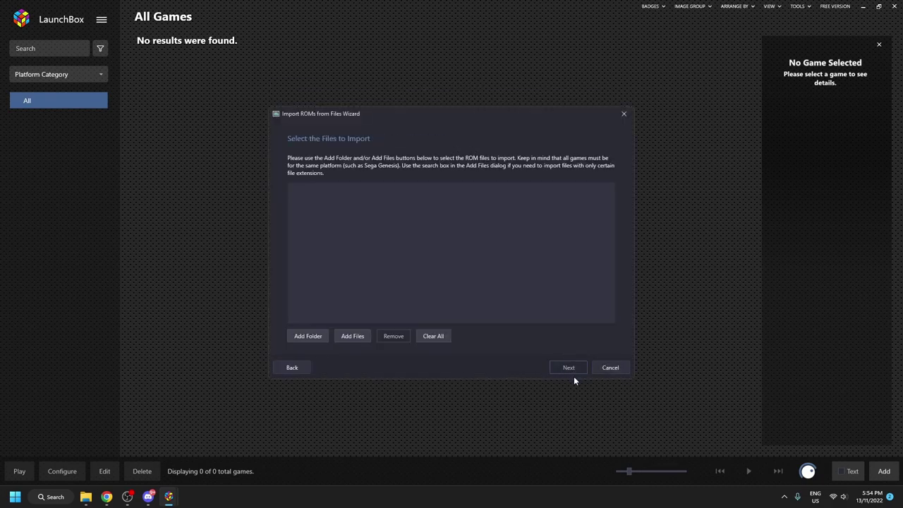
Step: Add the n64 folder on the Desktop as the source of the ROM files
{"action": "left_click", "coordinate": [323, 335]}
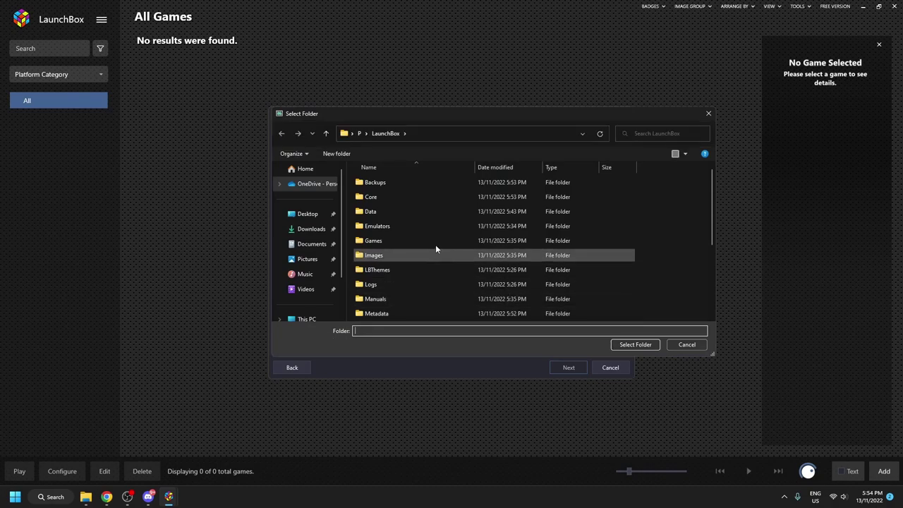
{"action": "left_click", "coordinate": [306, 216]}
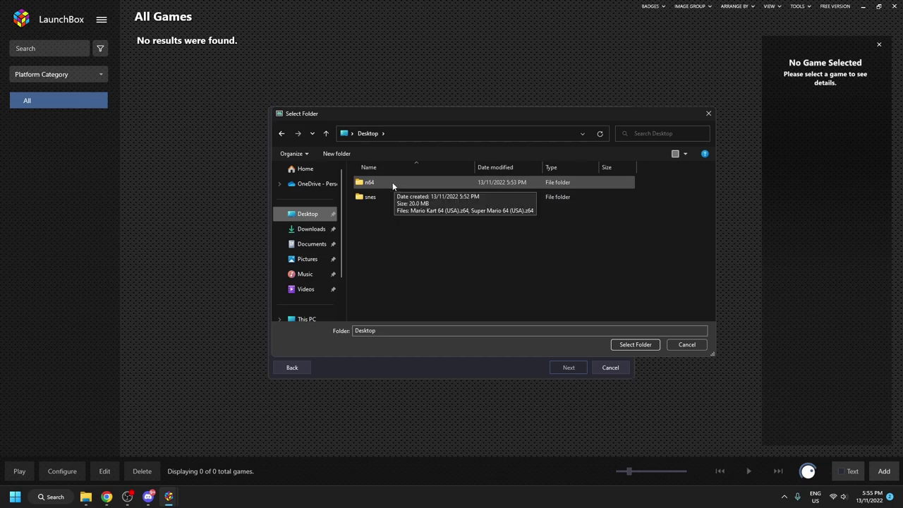
{"action": "double_click", "coordinate": [371, 183]}
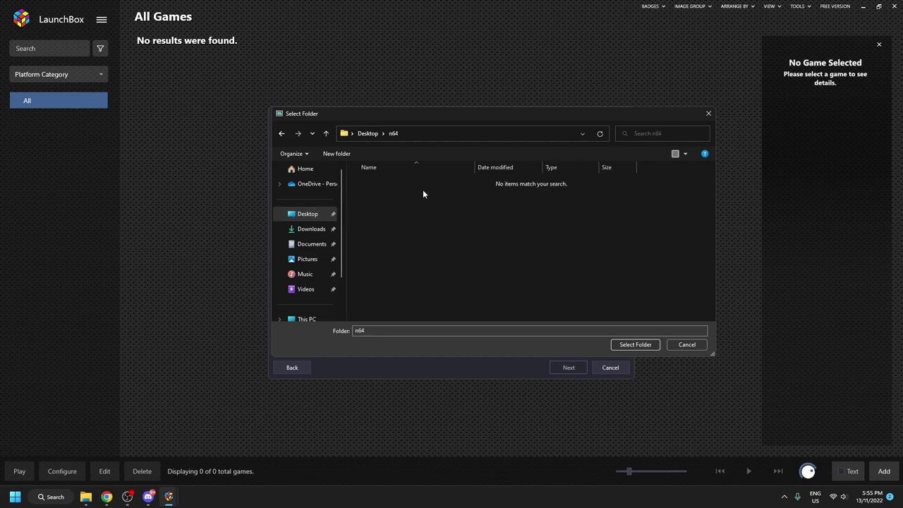
{"action": "left_click", "coordinate": [376, 134]}
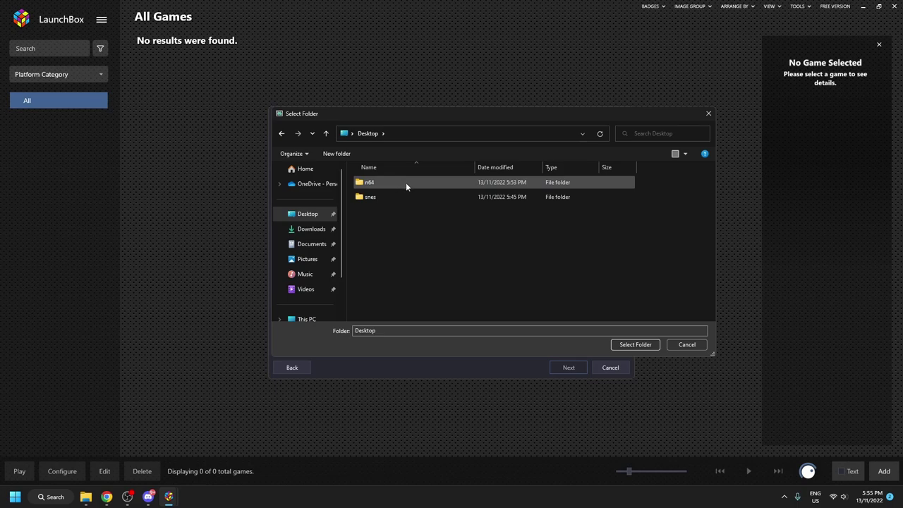
{"action": "left_click", "coordinate": [625, 344]}
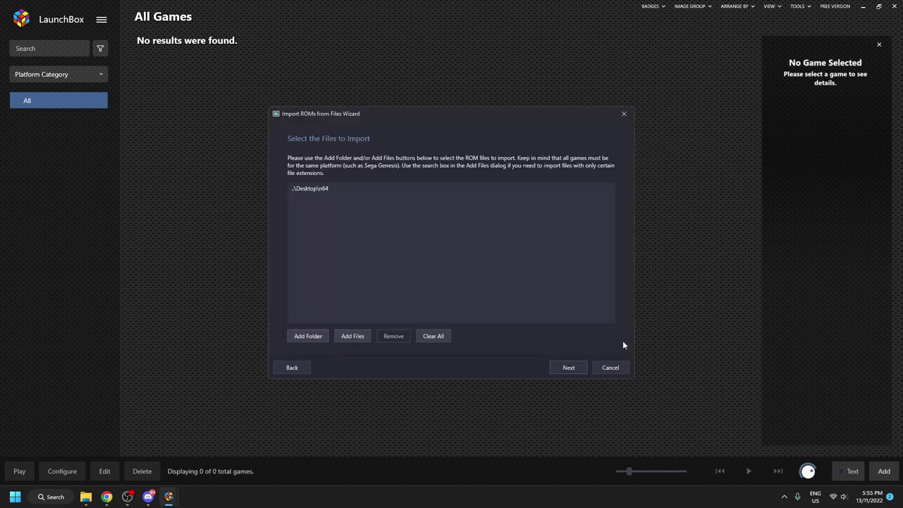
{"action": "left_click", "coordinate": [569, 368]}
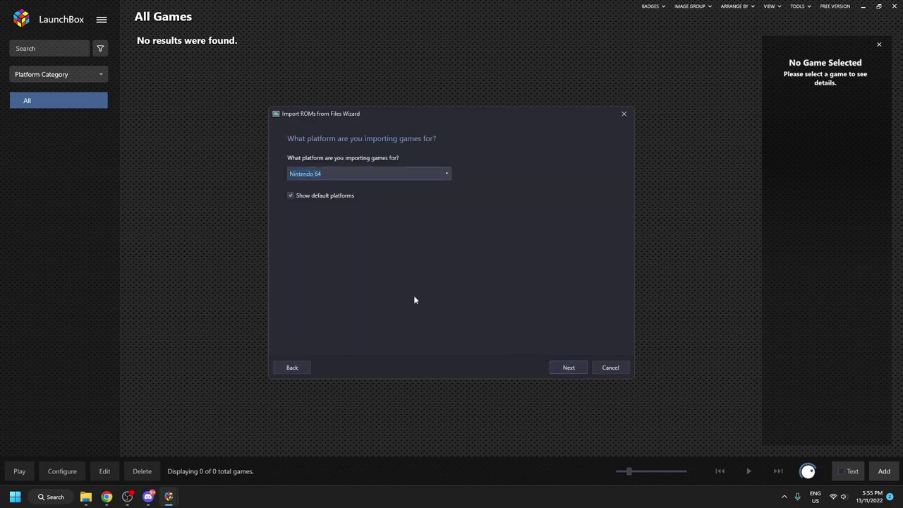
Step: Browse the available platforms and continue with Nintendo 64 as the platform for the games
{"action": "left_click", "coordinate": [449, 173]}
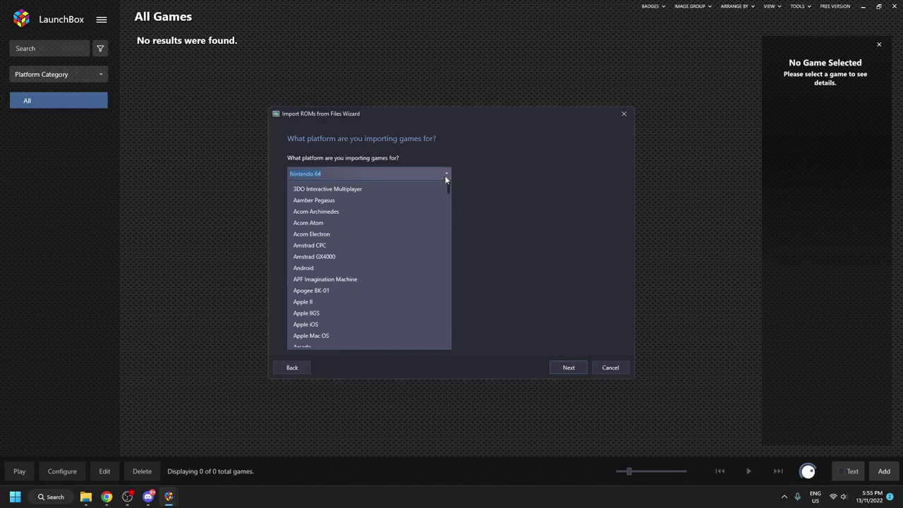
{"action": "left_click_drag", "start_coordinate": [448, 191], "coordinate": [445, 210]}
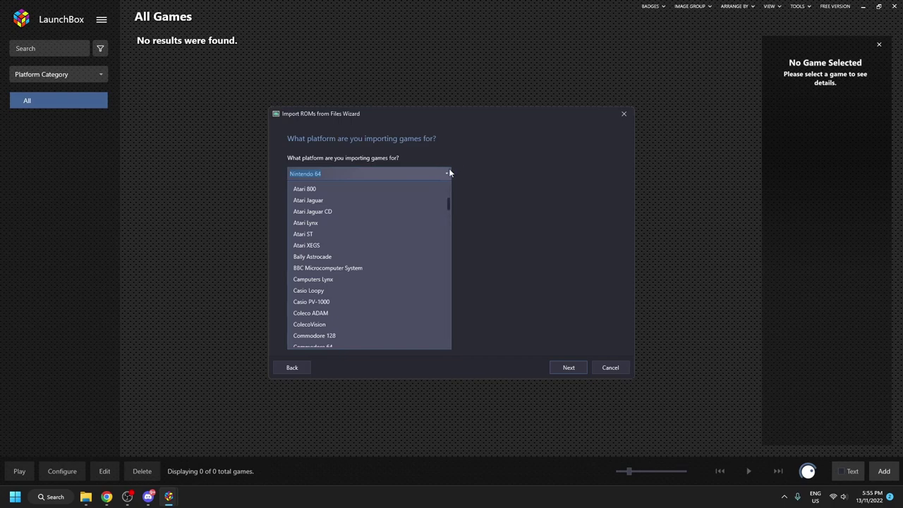
{"action": "left_click", "coordinate": [447, 174]}
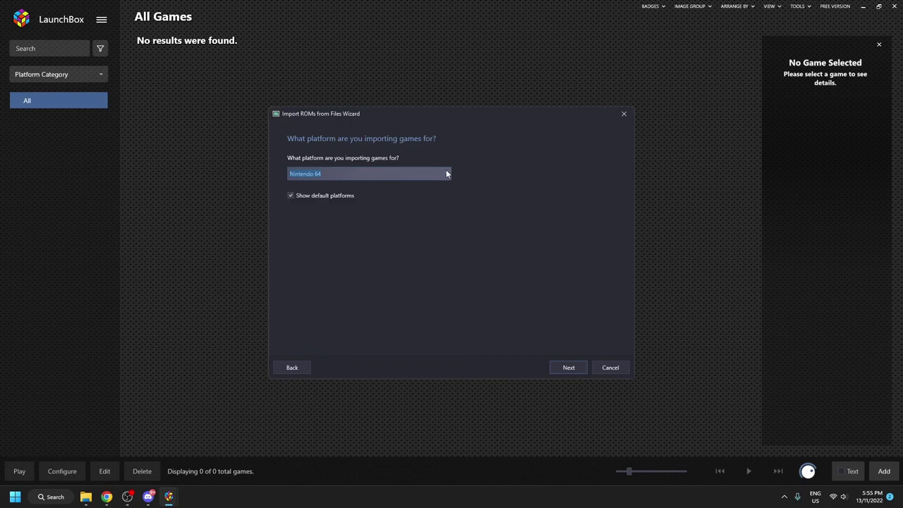
{"action": "left_click", "coordinate": [570, 367]}
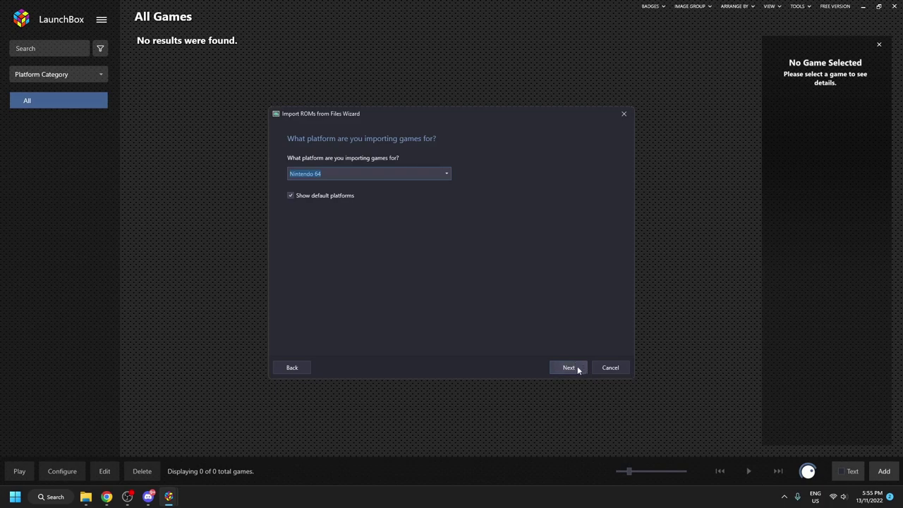
Step: Continue with RetroArch as the emulator, keeping the automatic download of a missing core enabled
{"action": "left_click", "coordinate": [332, 175]}
{"action": "left_click", "coordinate": [333, 174]}
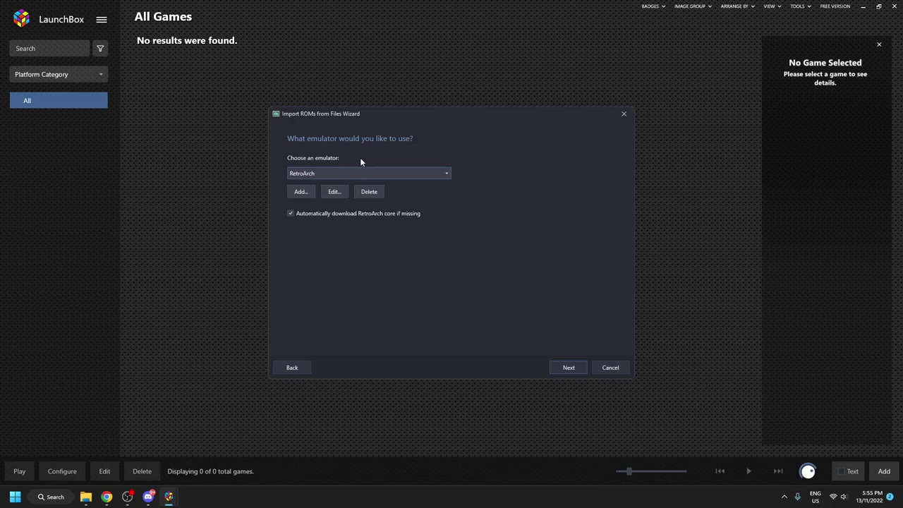
{"action": "left_click_drag", "start_coordinate": [399, 122], "coordinate": [432, 111]}
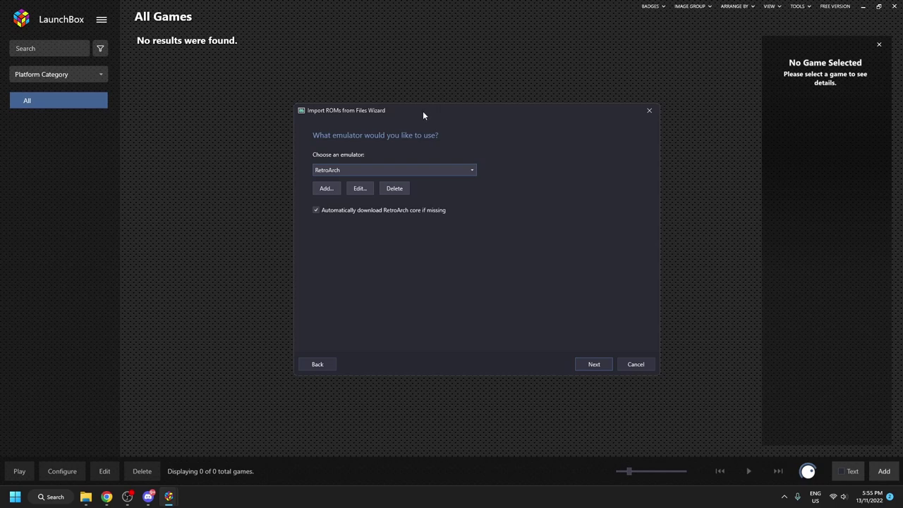
{"action": "left_click_drag", "start_coordinate": [422, 110], "coordinate": [395, 102]}
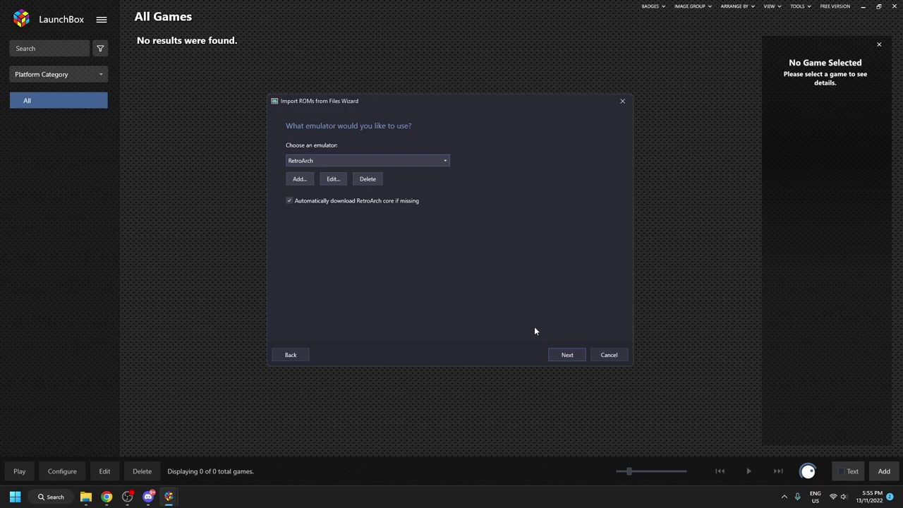
{"action": "mouse_move", "coordinate": [445, 111]}
{"action": "left_mouse_down"}
{"action": "mouse_move", "coordinate": [421, 104]}
{"action": "mouse_move", "coordinate": [441, 105]}
{"action": "left_mouse_up"}
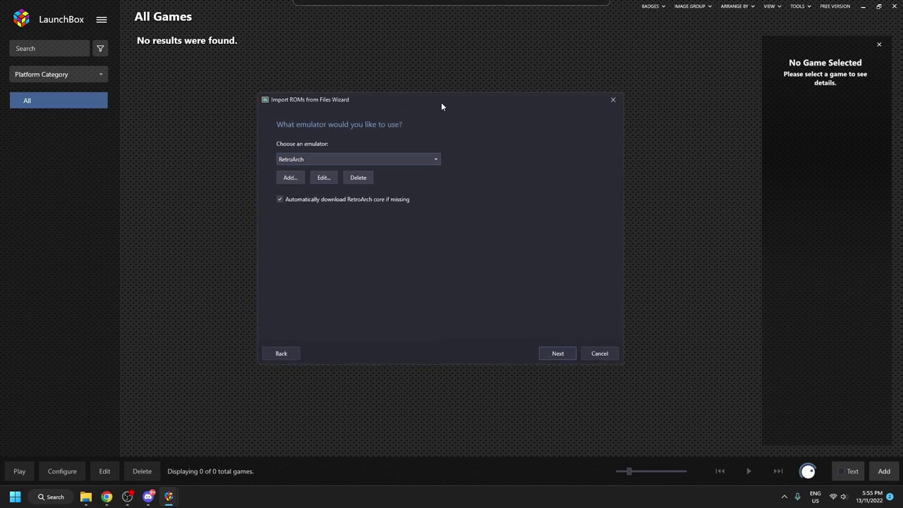
{"action": "left_click", "coordinate": [572, 352]}
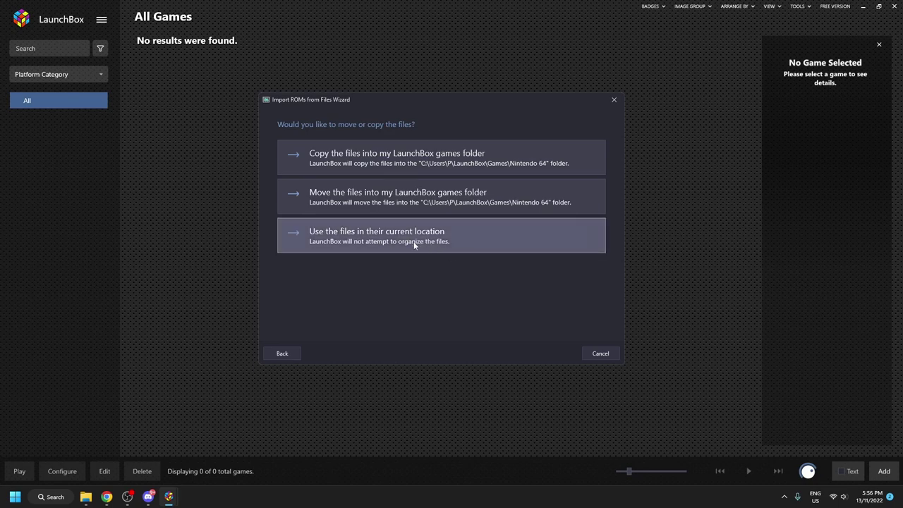
Step: Use the ROM files in their current location and accept the search for game information in the local metadata database
{"action": "left_click", "coordinate": [412, 243]}
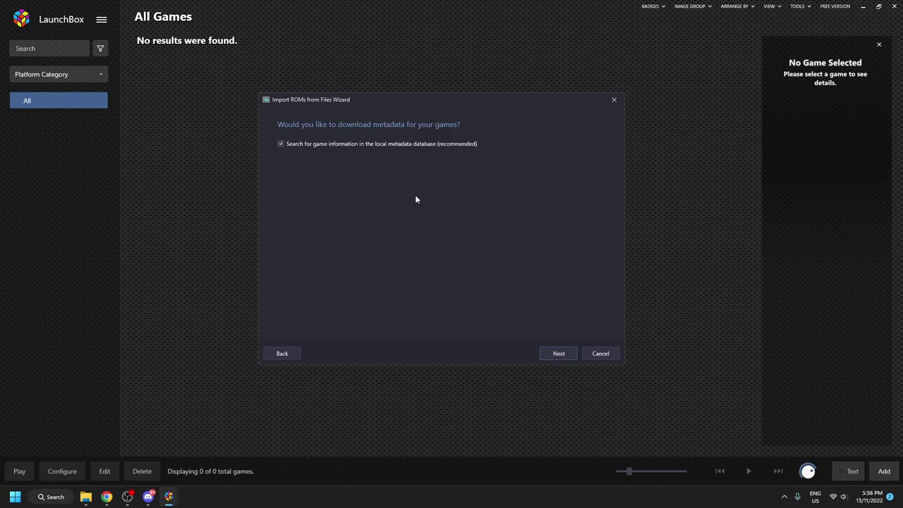
{"action": "left_click", "coordinate": [555, 354]}
Step: Review the image types and accept downloading all of them with no limit and roughly matched duplicates removed
{"action": "scroll", "coordinate": [489, 259], "scroll_direction": "down", "scroll_amount": 6}
{"action": "scroll", "coordinate": [489, 257], "scroll_direction": "up", "scroll_amount": 5}
{"action": "scroll", "coordinate": [489, 257], "scroll_direction": "down", "scroll_amount": 5}
{"action": "scroll", "coordinate": [489, 256], "scroll_direction": "up", "scroll_amount": 7}
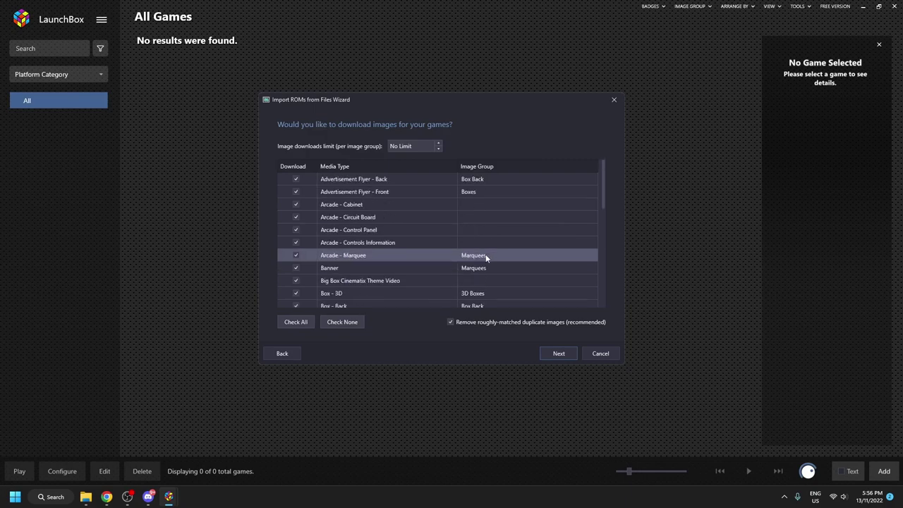
{"action": "scroll", "coordinate": [510, 253], "scroll_direction": "down", "scroll_amount": 8}
{"action": "scroll", "coordinate": [509, 252], "scroll_direction": "up", "scroll_amount": 8}
{"action": "scroll", "coordinate": [510, 255], "scroll_direction": "down", "scroll_amount": 8}
{"action": "scroll", "coordinate": [511, 254], "scroll_direction": "up", "scroll_amount": 8}
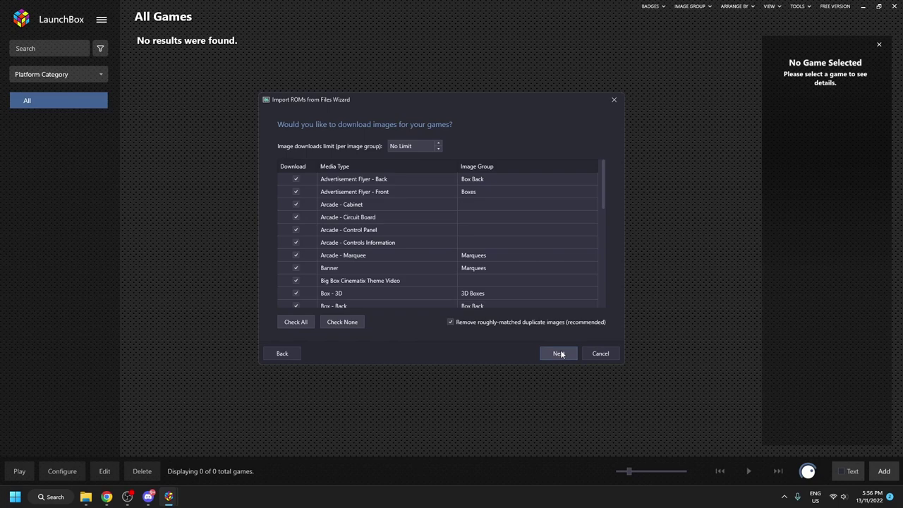
{"action": "left_click", "coordinate": [558, 354]}
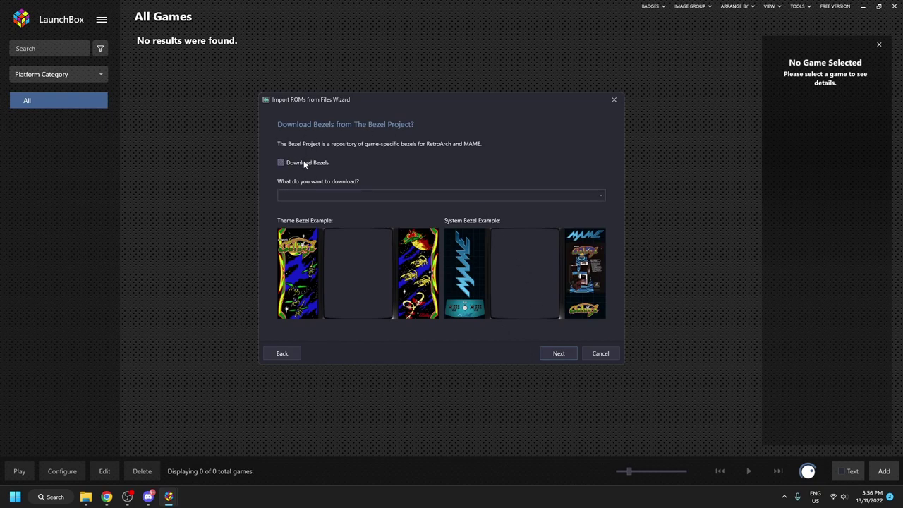
Step: Check the bezel download choices and continue with Download Bezels disabled
{"action": "left_click", "coordinate": [323, 196]}
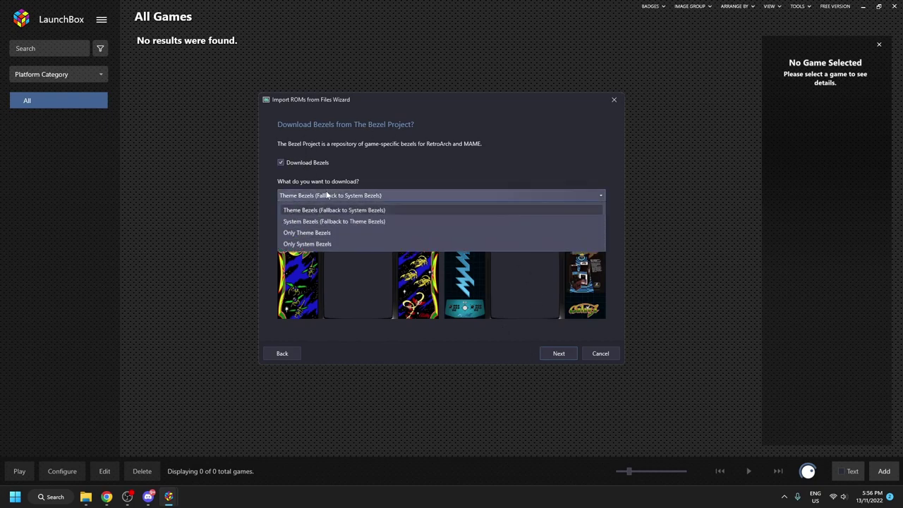
{"action": "left_click", "coordinate": [326, 196]}
{"action": "left_click", "coordinate": [309, 163]}
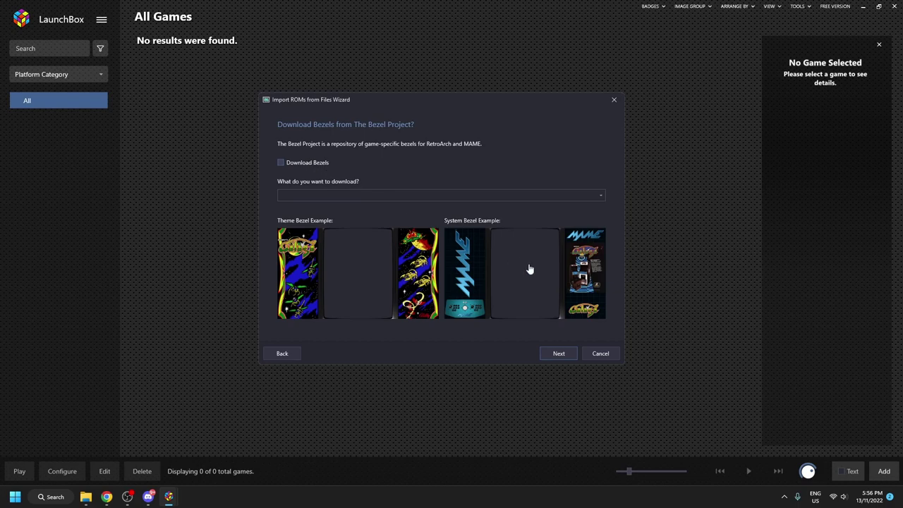
{"action": "left_click", "coordinate": [558, 354]}
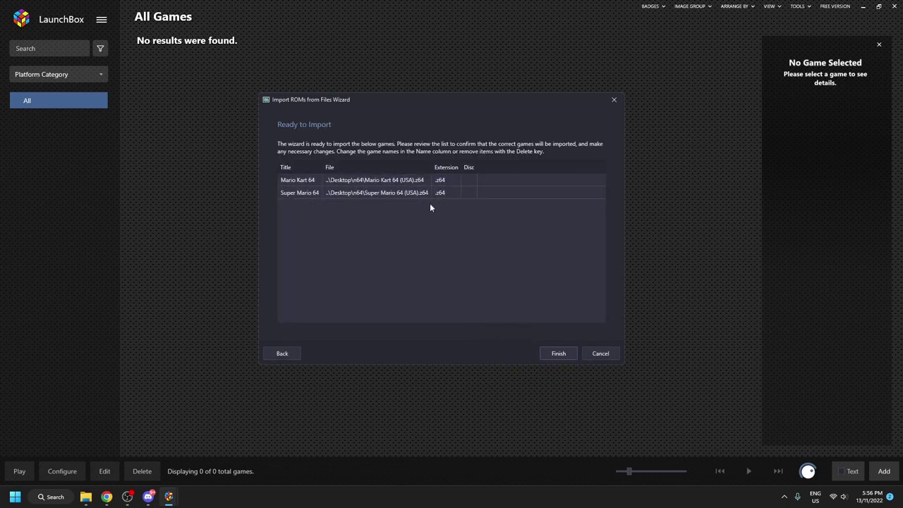
Step: Finish the import of Mario Kart 64 and Super Mario 64 and dismiss the notification
{"action": "left_click", "coordinate": [558, 354]}
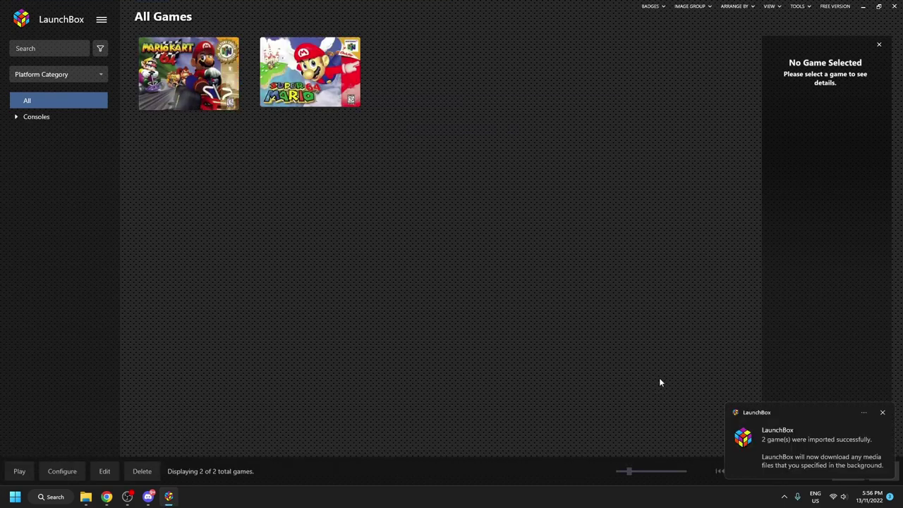
{"action": "left_click", "coordinate": [882, 413]}
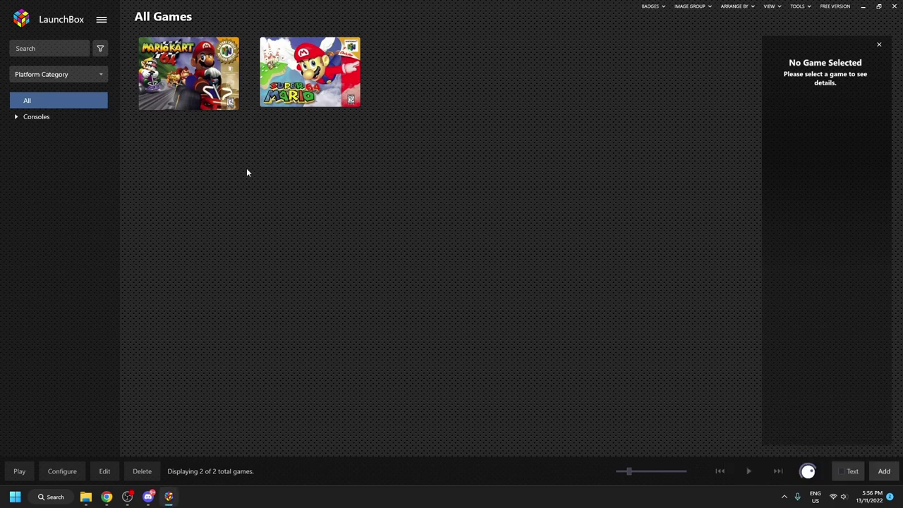
Step: View the details of Super Mario 64 and Mario Kart 64 in the game collection
{"action": "left_click", "coordinate": [270, 85]}
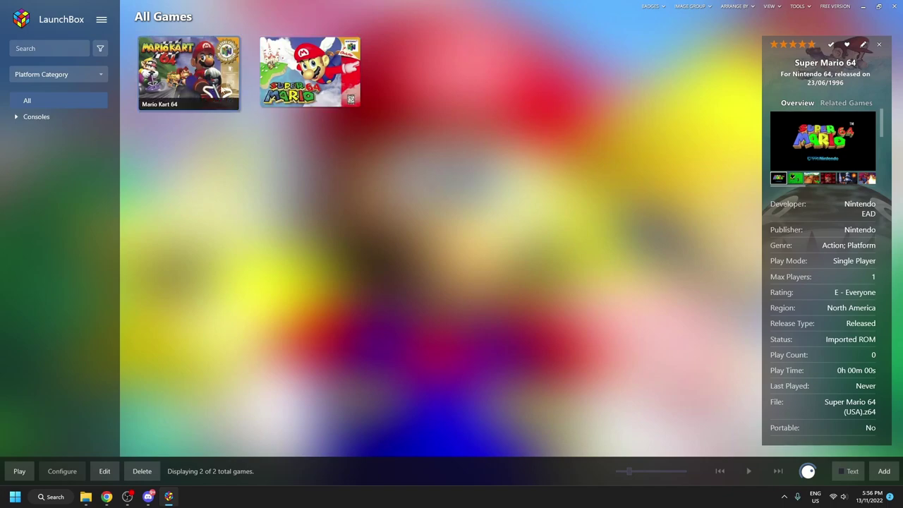
{"action": "left_click", "coordinate": [191, 94]}
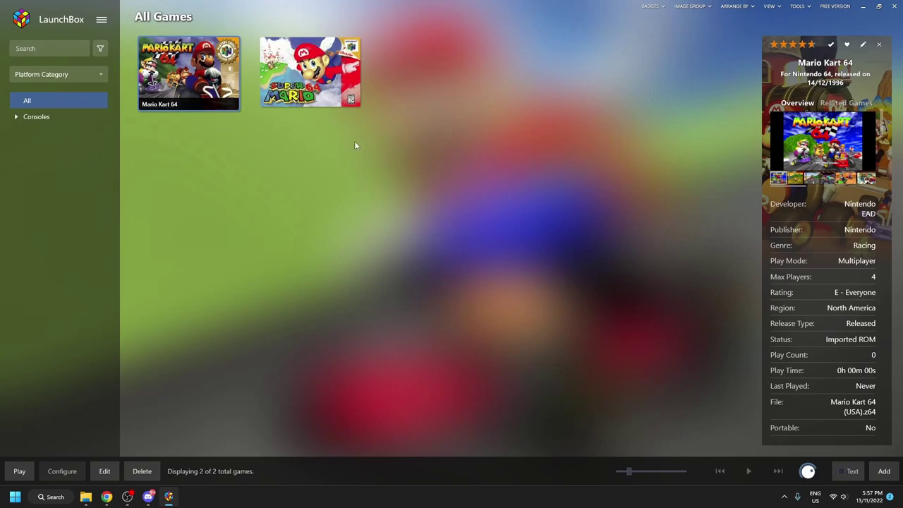
{"action": "left_click", "coordinate": [329, 96]}
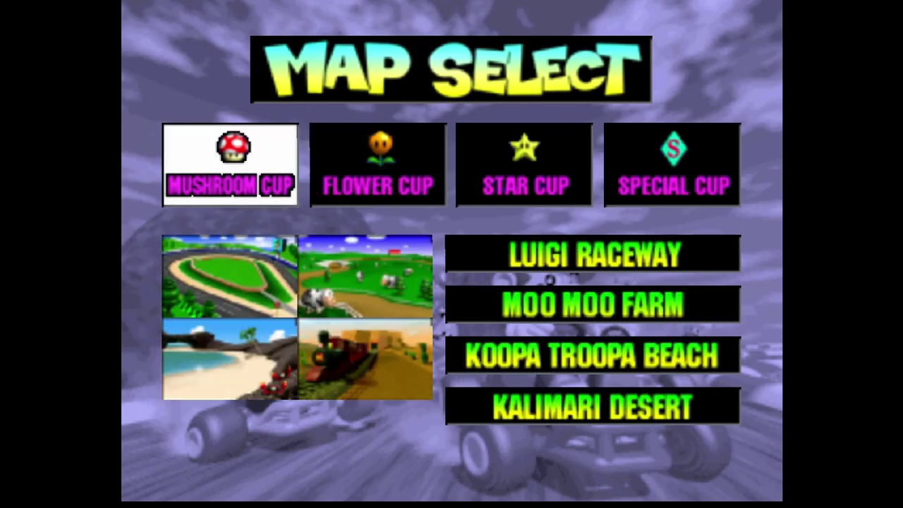
{"action": "key", "text": "Right"}
{"action": "key", "text": "Left"}
{"action": "key", "text": "Right"}
{"action": "key", "text": "Left"}
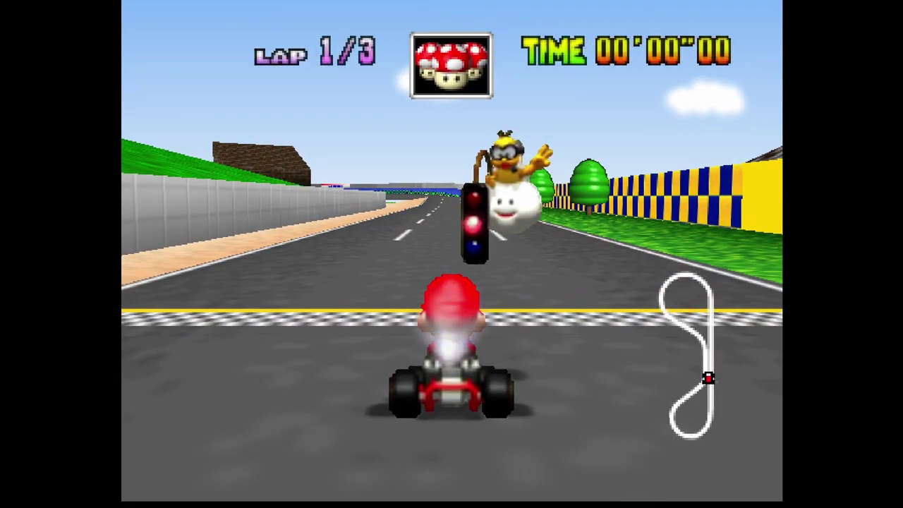
{"action": "key", "text": "Right"}
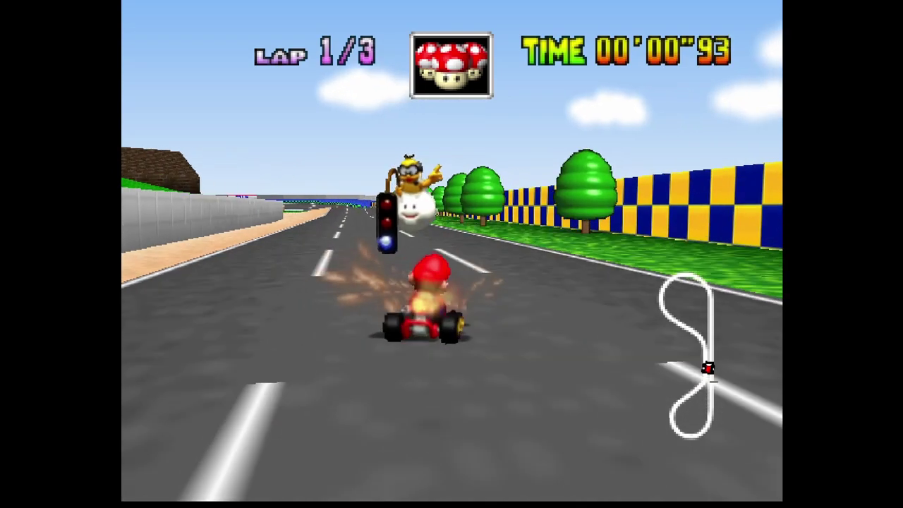
{"action": "key", "text": "Left"}
{"action": "key", "text": "Right"}
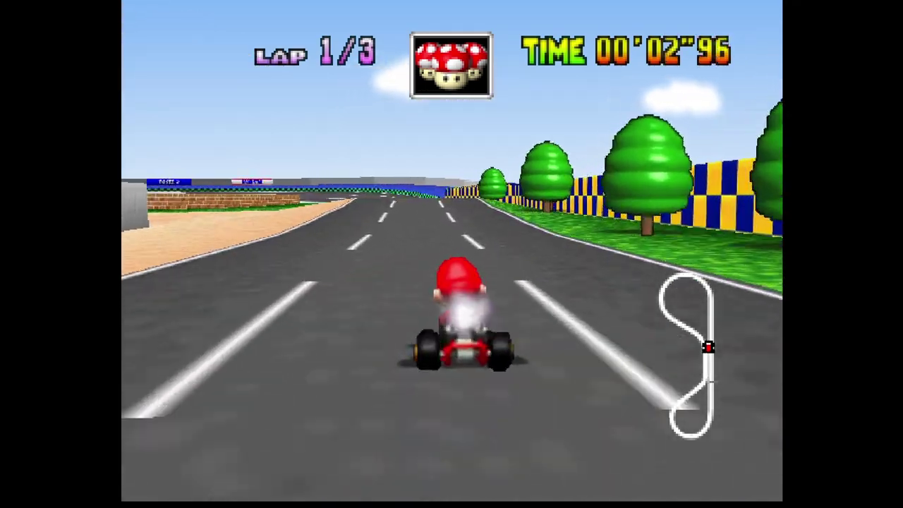
{"action": "key", "text": "Left"}
{"action": "key", "text": "Right"}
{"action": "key", "text": "Right"}
{"action": "key", "text": "Left"}
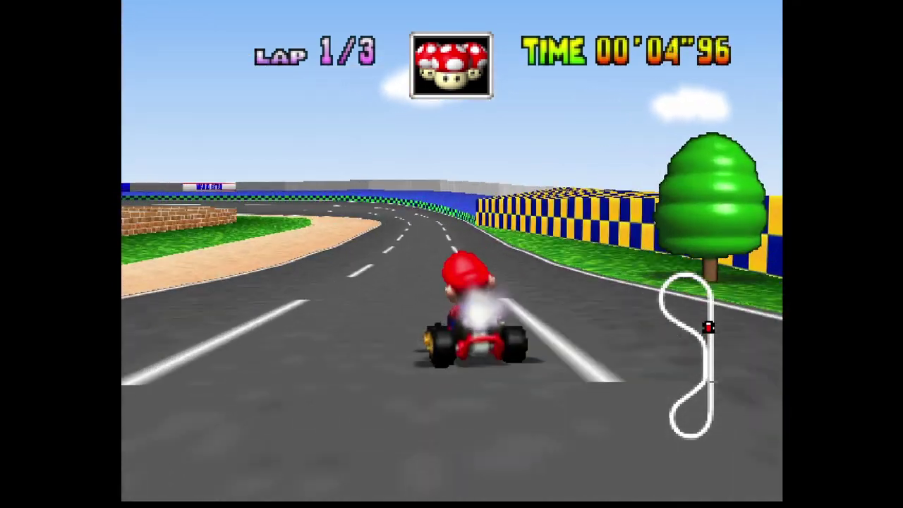
{"action": "key", "text": "Right"}
{"action": "key", "text": "Right"}
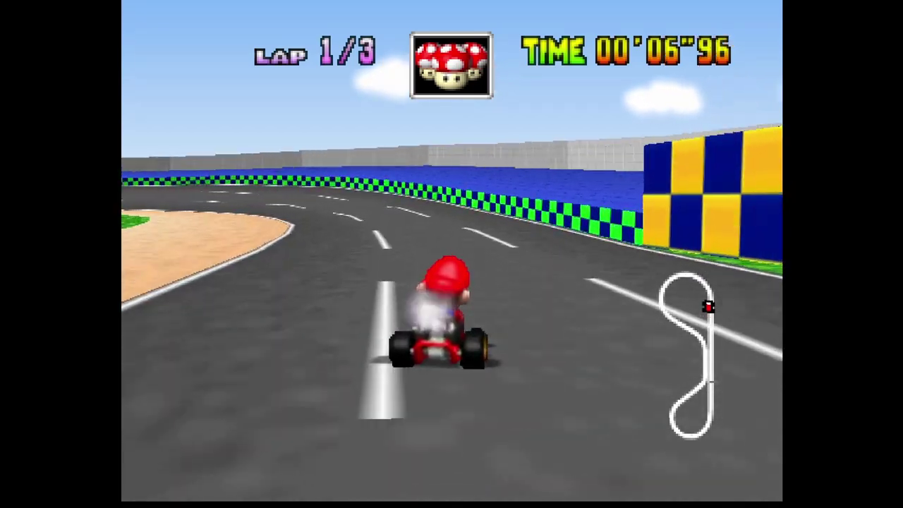
{"action": "key", "text": "Left"}
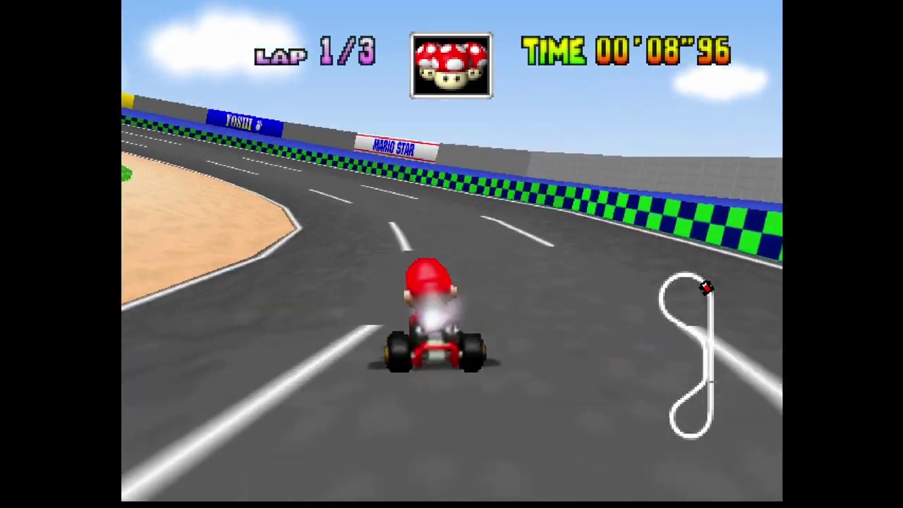
{"action": "key", "text": "Left"}
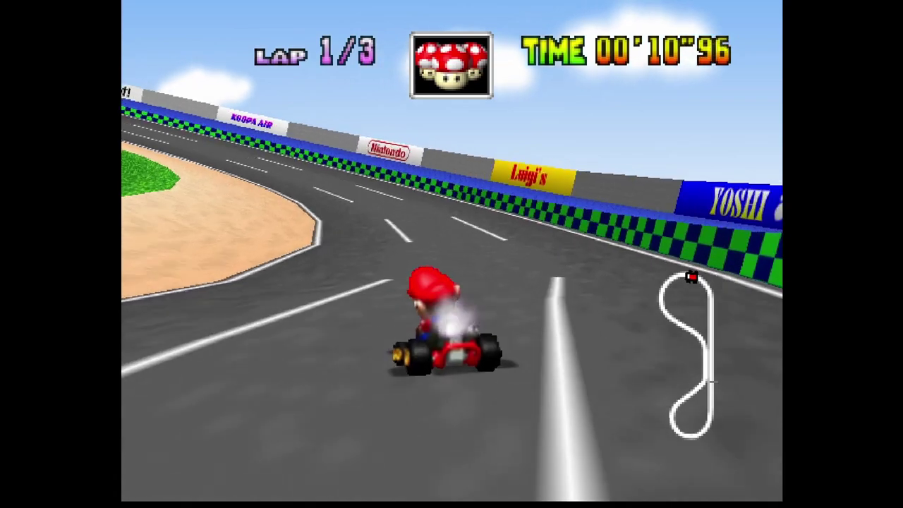
{"action": "key", "text": "Left"}
{"action": "key", "text": "Left"}
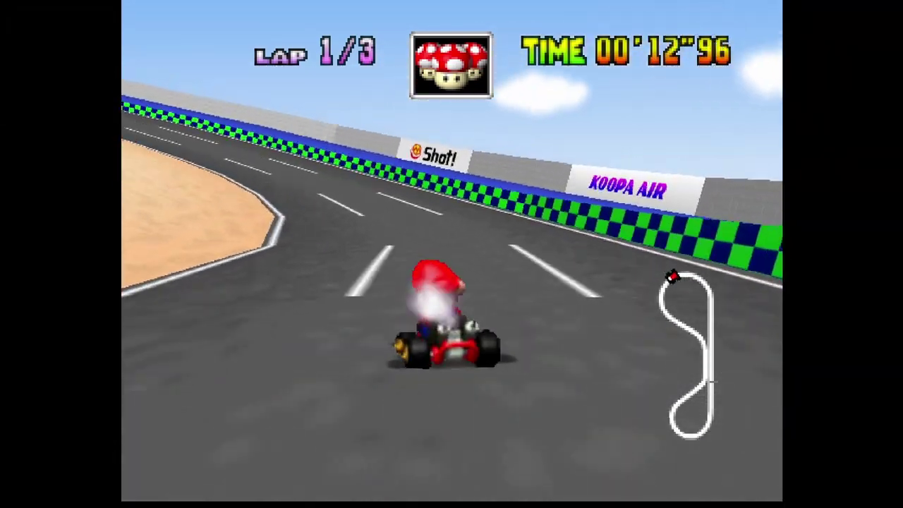
{"action": "key", "text": "Left"}
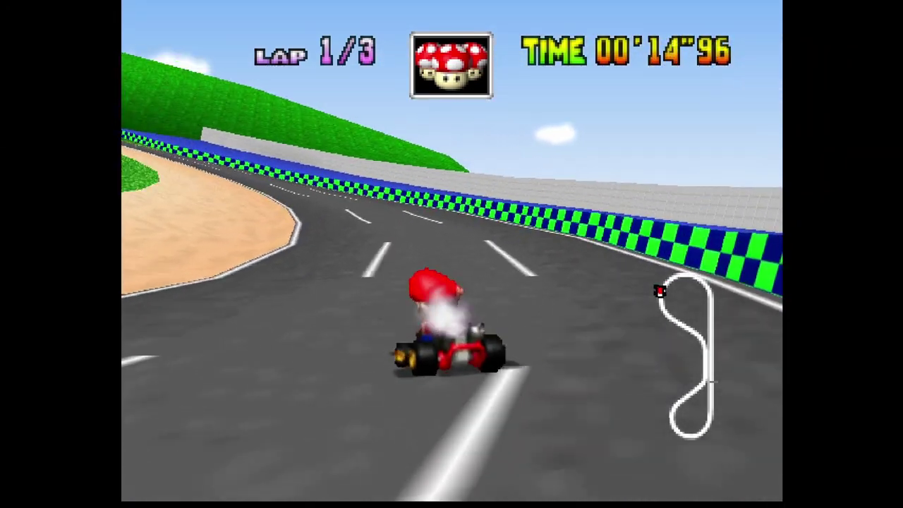
{"action": "key", "text": "Left"}
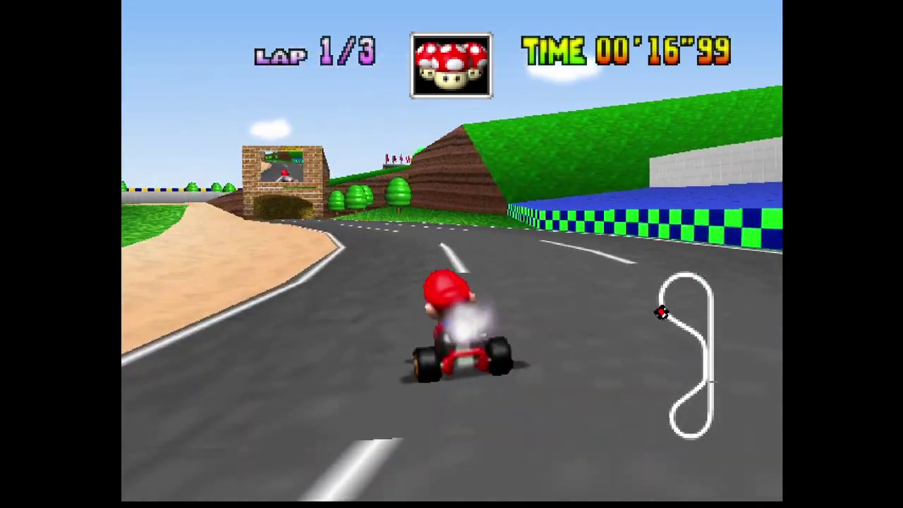
{"action": "key", "text": "Right"}
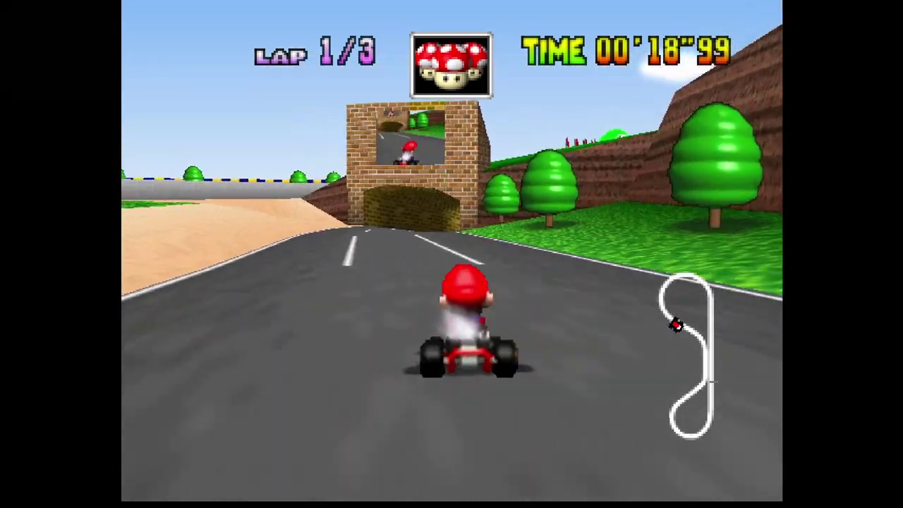
{"action": "key", "text": "Right"}
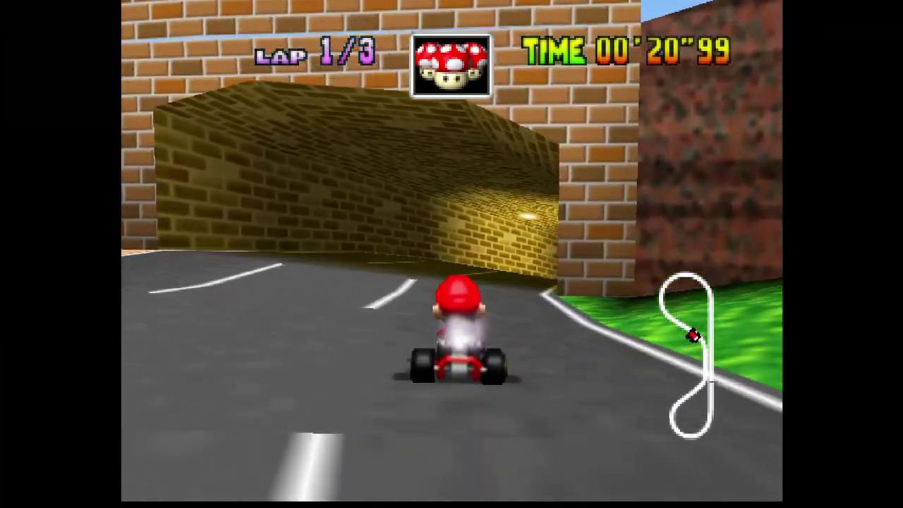
{"action": "key", "text": "Right"}
{"action": "key", "text": "Right"}
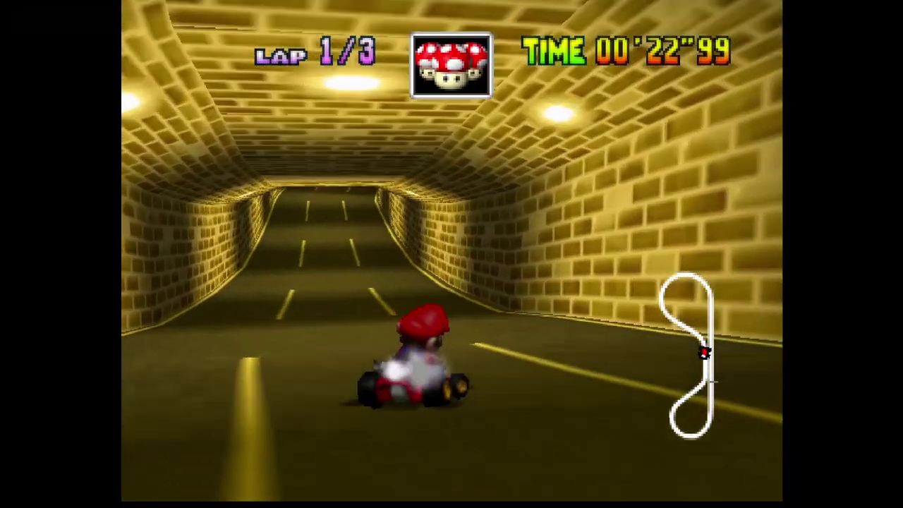
{"action": "key", "text": "Left"}
{"action": "key", "text": "Right"}
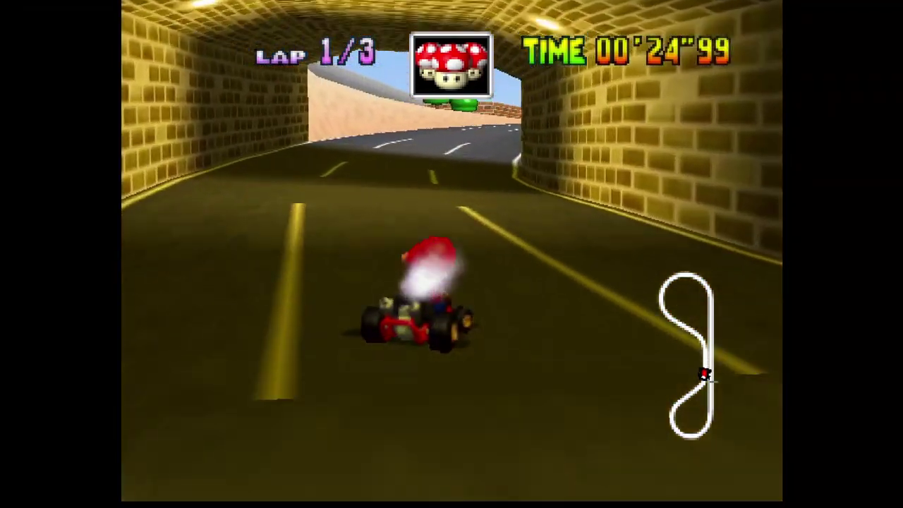
{"action": "key", "text": "Right"}
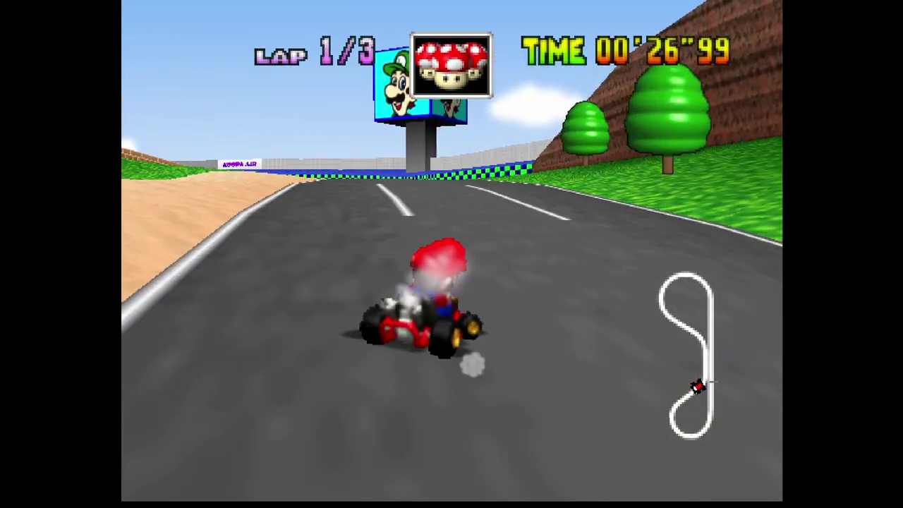
{"action": "key", "text": "Left"}
{"action": "key", "text": "Right"}
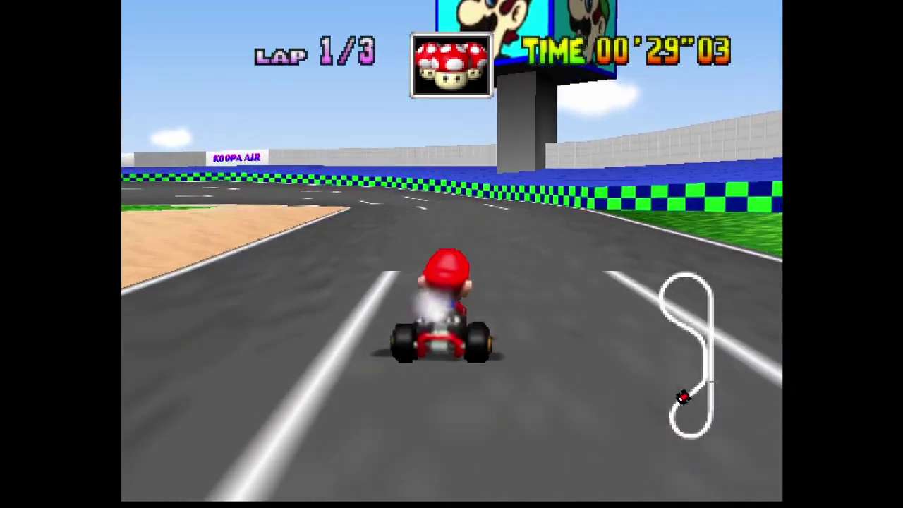
{"action": "key", "text": "Left"}
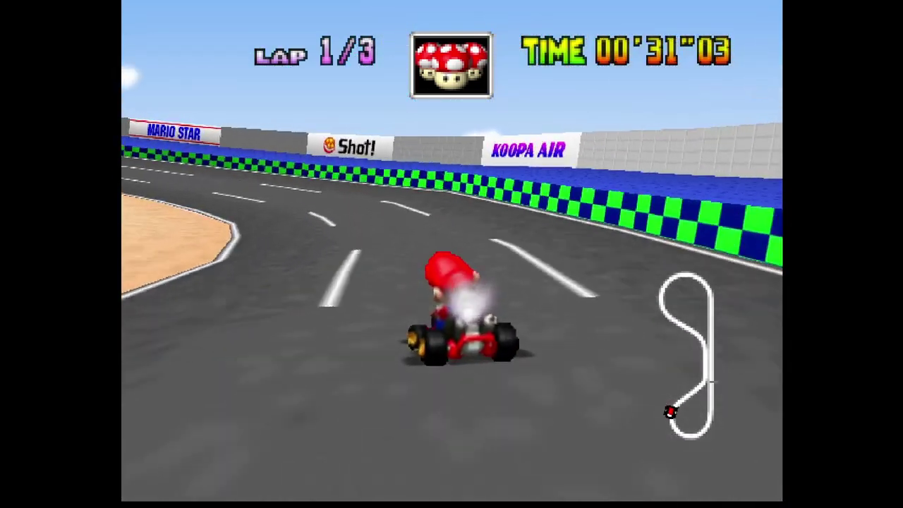
{"action": "key", "text": "Left"}
{"action": "key", "text": "Left"}
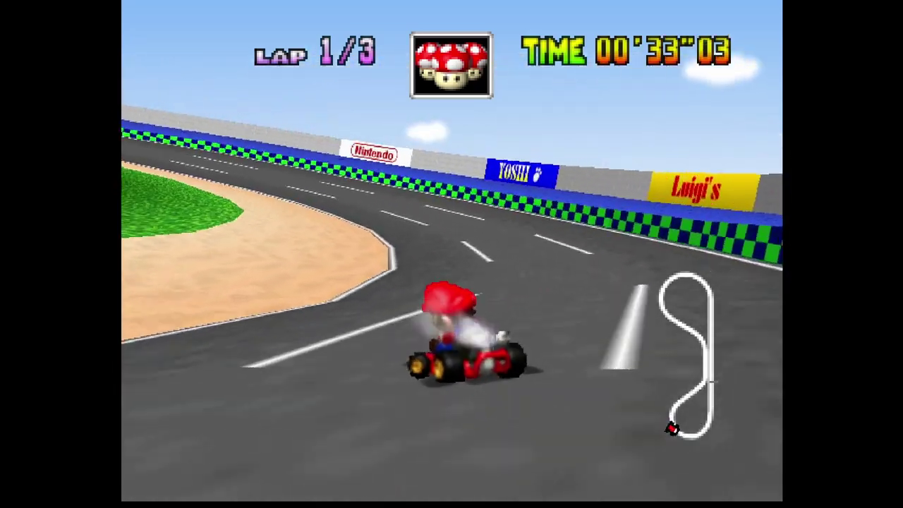
{"action": "key", "text": "Left"}
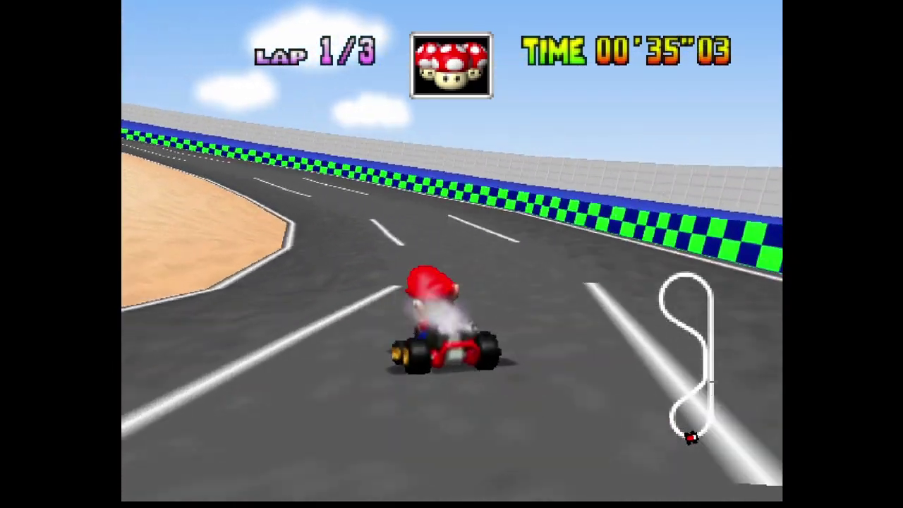
{"action": "key", "text": "Left"}
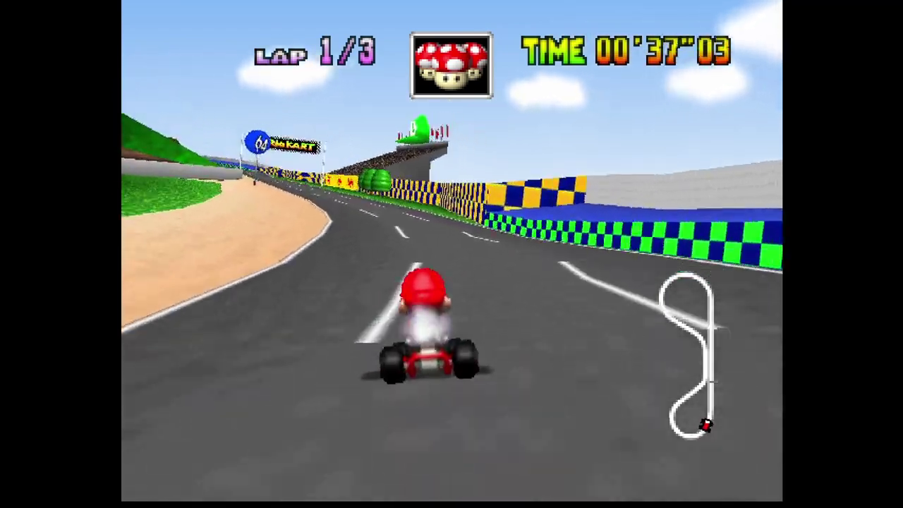
{"action": "key", "text": "Left"}
{"action": "key", "text": "Right"}
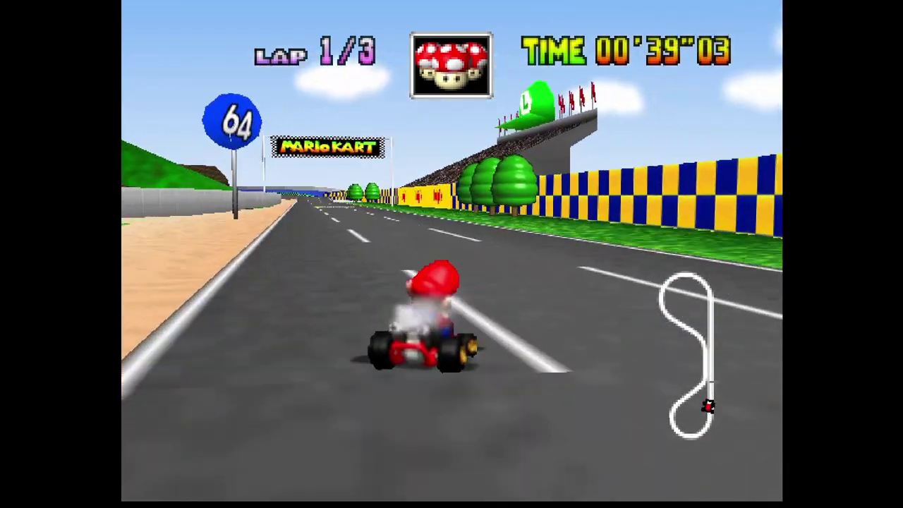
{"action": "key", "text": "Left"}
{"action": "key", "text": "Left"}
{"action": "key", "text": "Right"}
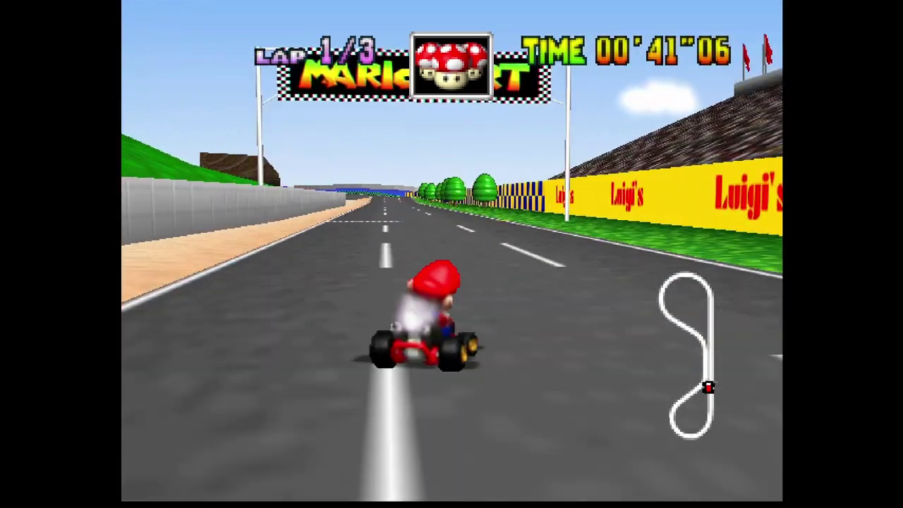
{"action": "key", "text": "Left"}
{"action": "key", "text": "Right"}
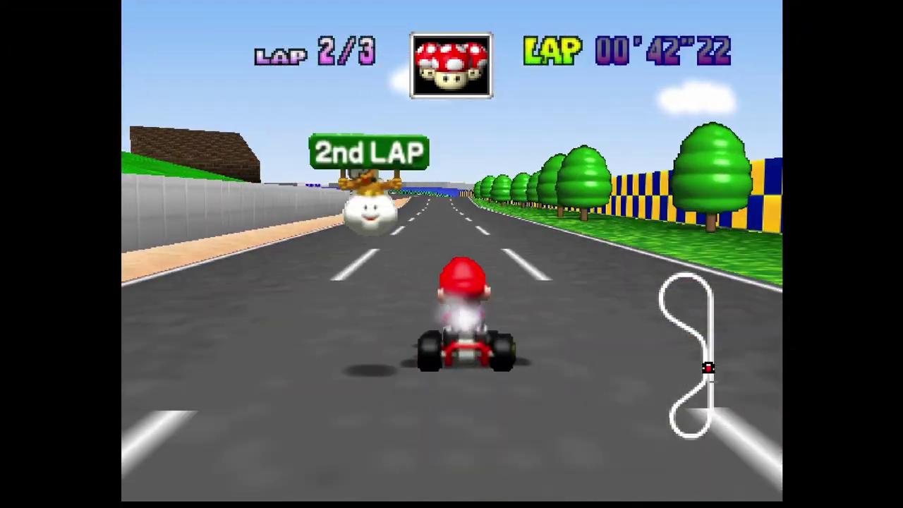
{"action": "key", "text": "Left"}
{"action": "key", "text": "Left"}
{"action": "key", "text": "Right"}
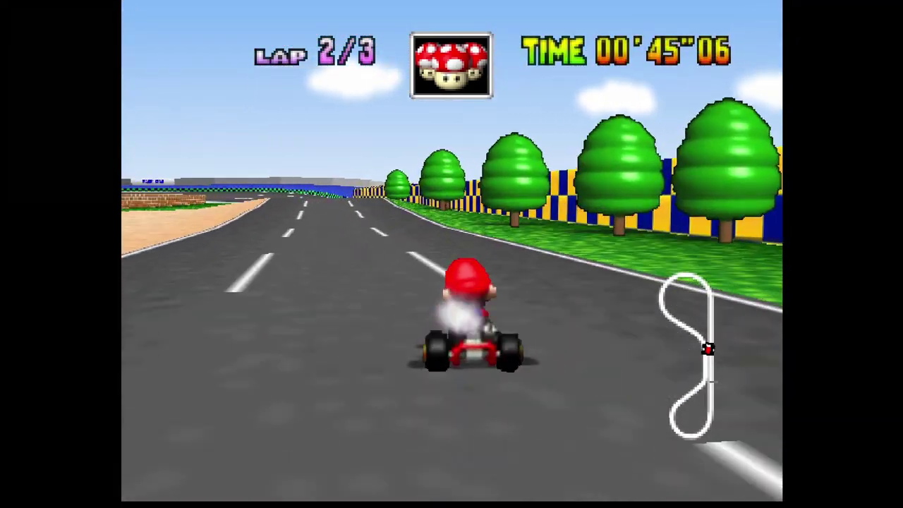
{"action": "key", "text": "Left"}
{"action": "key", "text": "Right"}
{"action": "key", "text": "Left"}
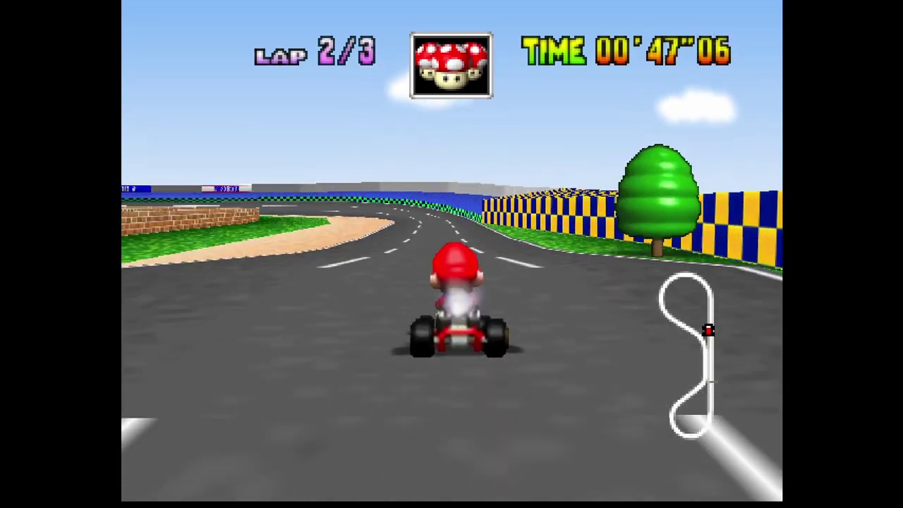
{"action": "key", "text": "Right"}
{"action": "key", "text": "Left"}
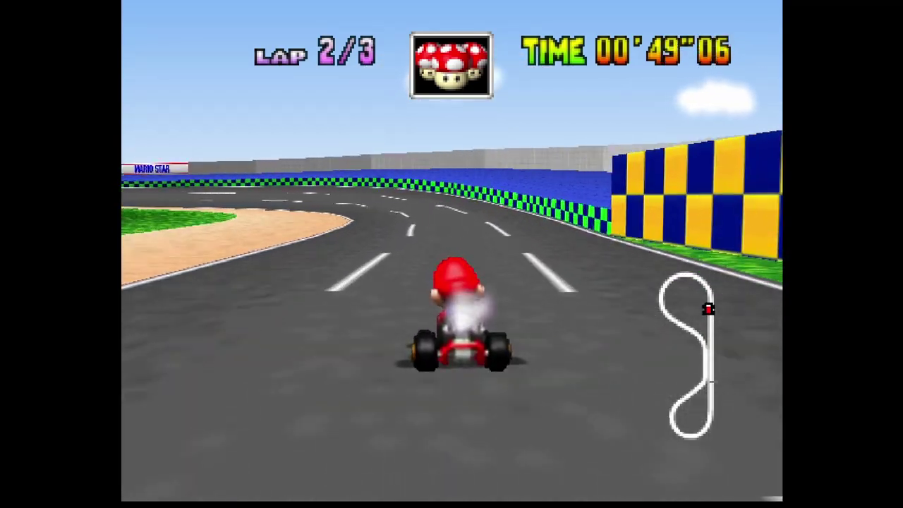
{"action": "key", "text": "Left"}
{"action": "key", "text": "Right"}
{"action": "key", "text": "Left"}
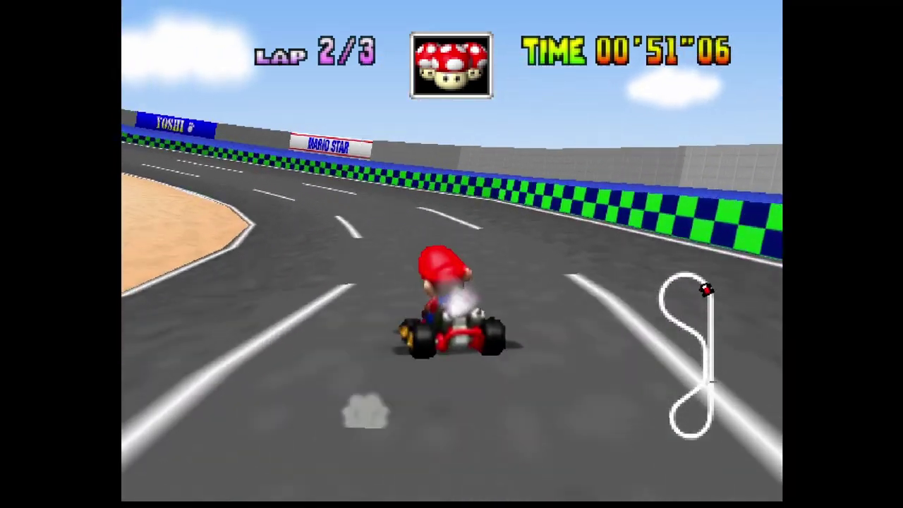
{"action": "key", "text": "Left"}
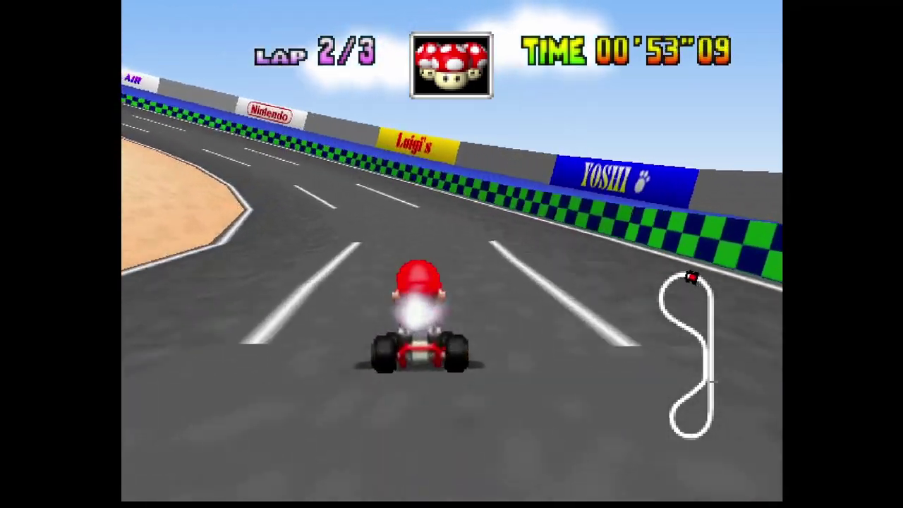
{"action": "key", "text": "Left"}
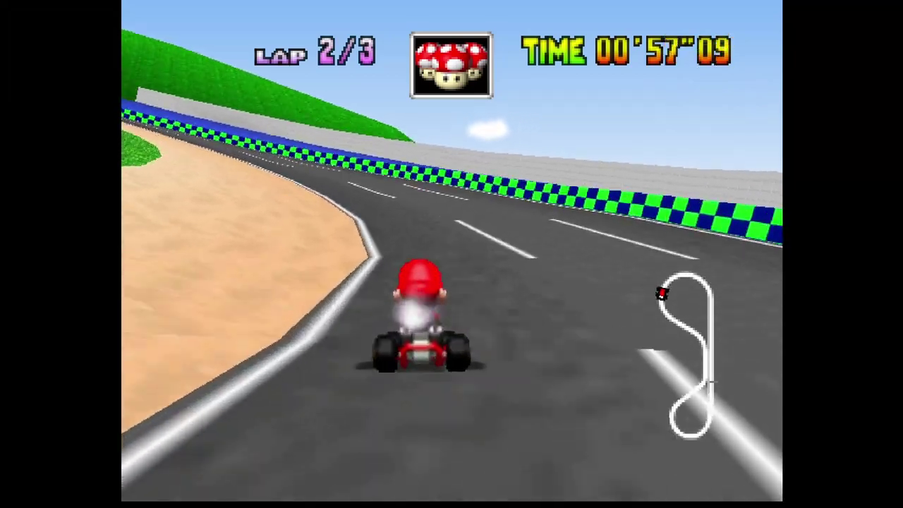
{"action": "key", "text": "Left"}
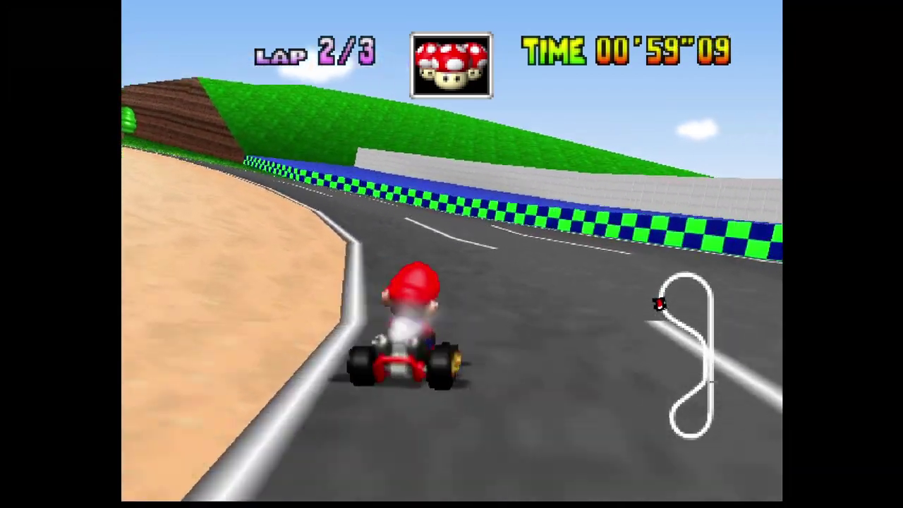
{"action": "key", "text": "Left"}
{"action": "key", "text": "Right"}
{"action": "key", "text": "Left"}
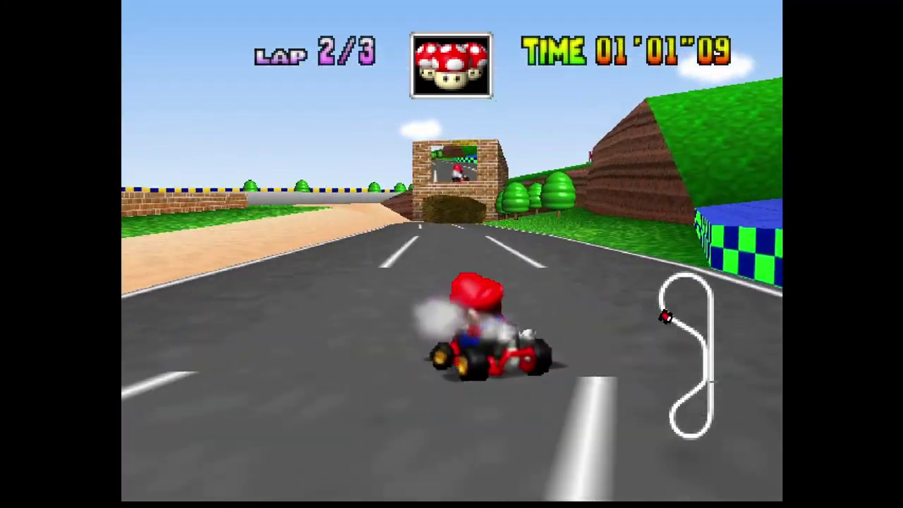
{"action": "key", "text": "Right"}
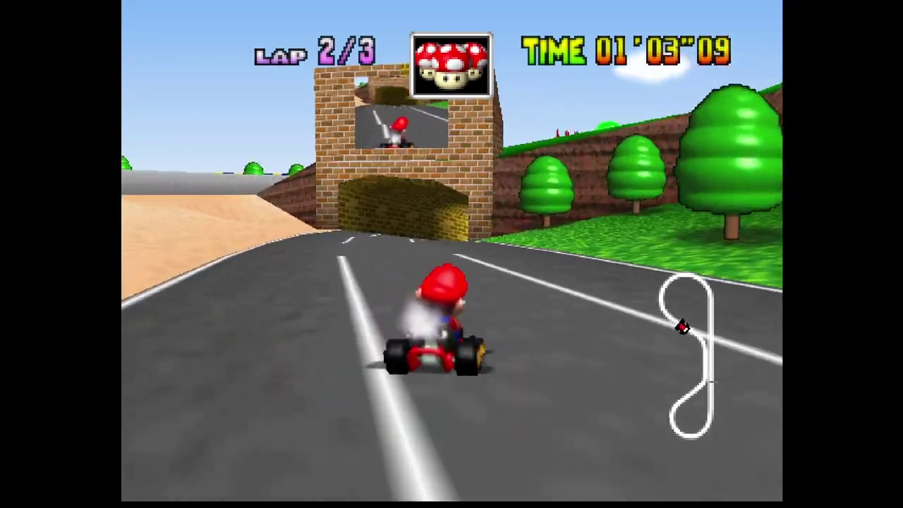
{"action": "key", "text": "Left"}
{"action": "key", "text": "Right"}
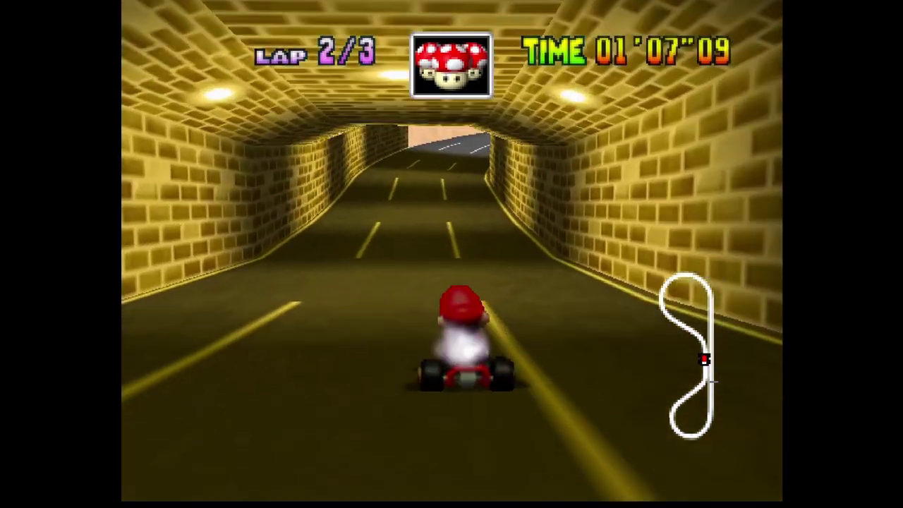
{"action": "key", "text": "Left"}
{"action": "key", "text": "Right"}
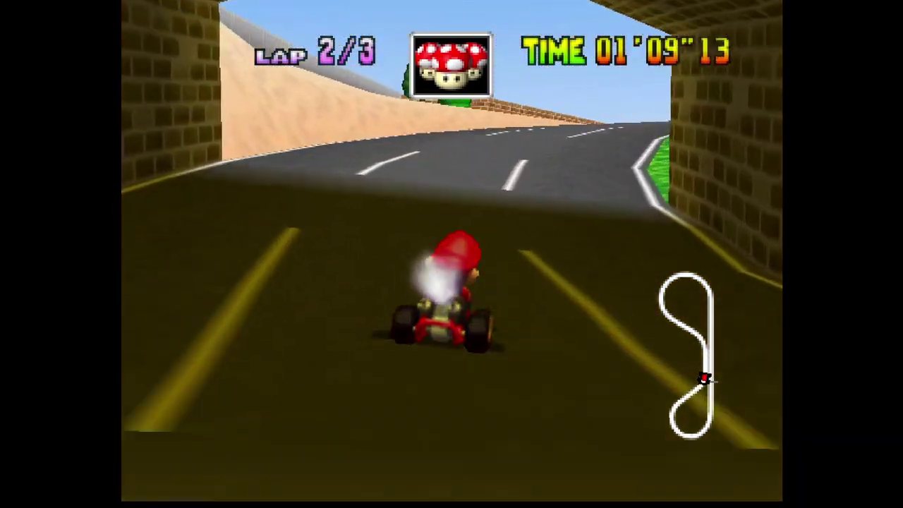
{"action": "key", "text": "Right"}
{"action": "key", "text": "Left"}
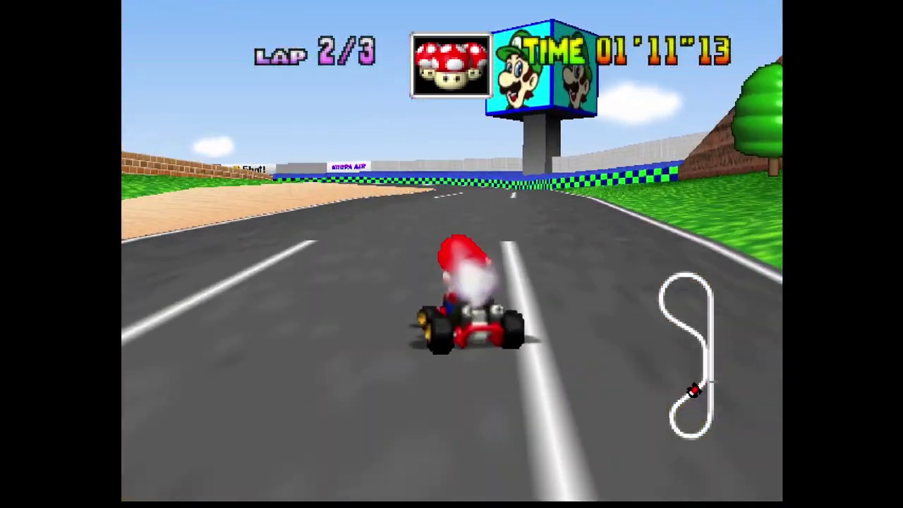
{"action": "key", "text": "Right"}
{"action": "key", "text": "Left"}
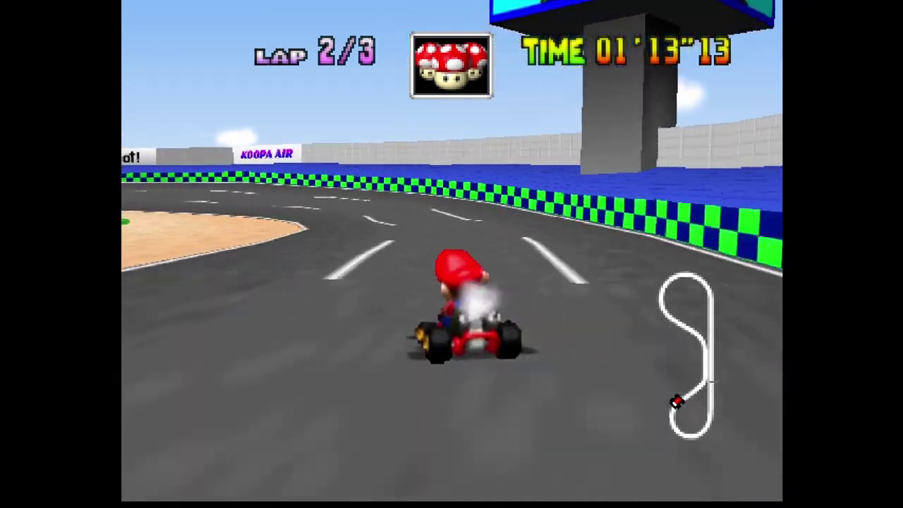
{"action": "key", "text": "Left"}
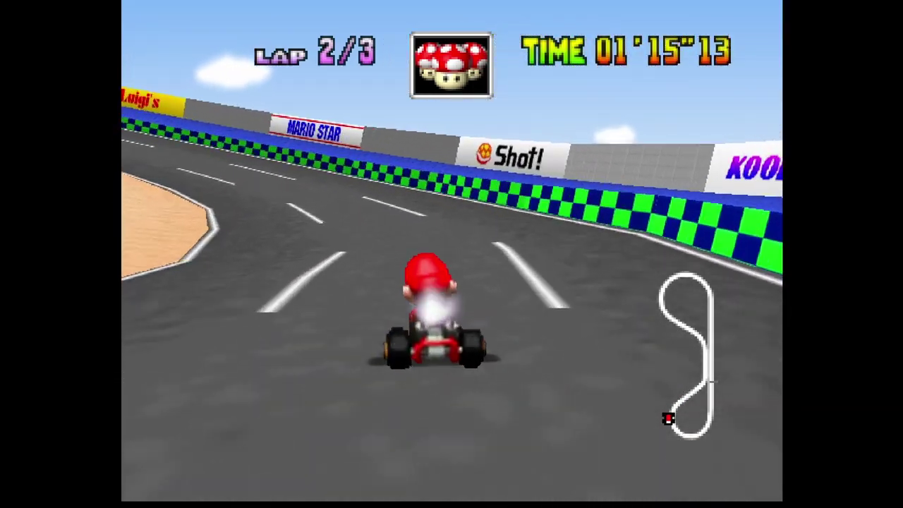
{"action": "key", "text": "Left"}
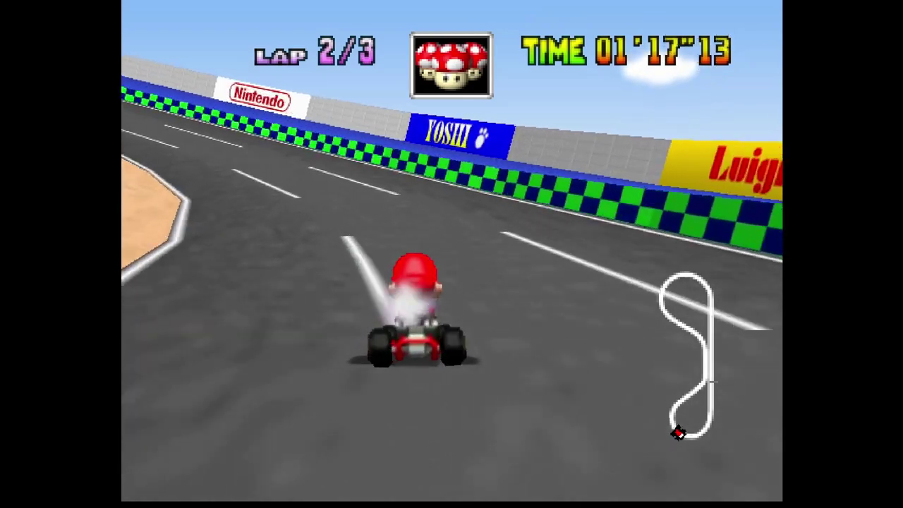
{"action": "key", "text": "Left"}
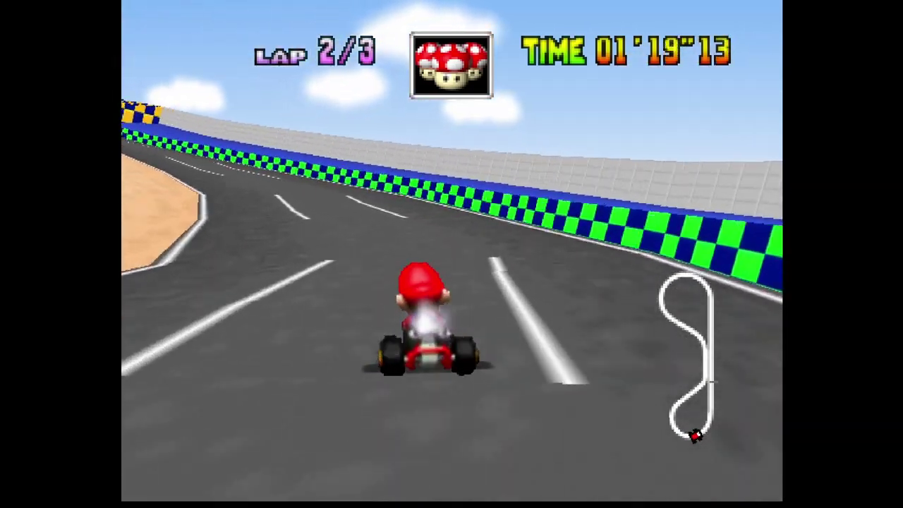